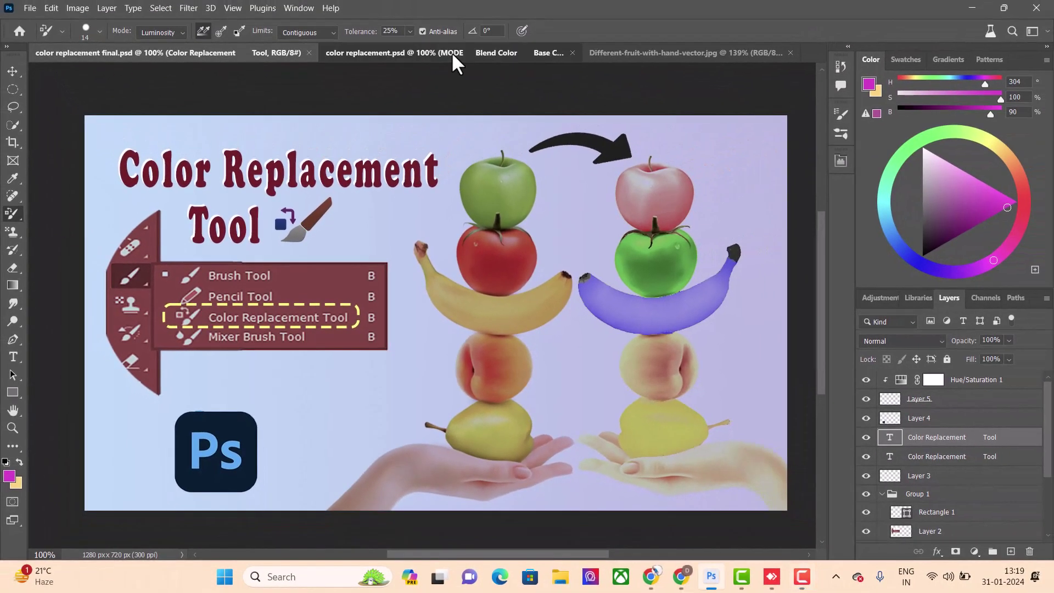
Show the color replacement.psd chart mapping Hue, Saturation, Color and Luminosity to their components.
{"action": "left_click", "coordinate": [451, 52]}
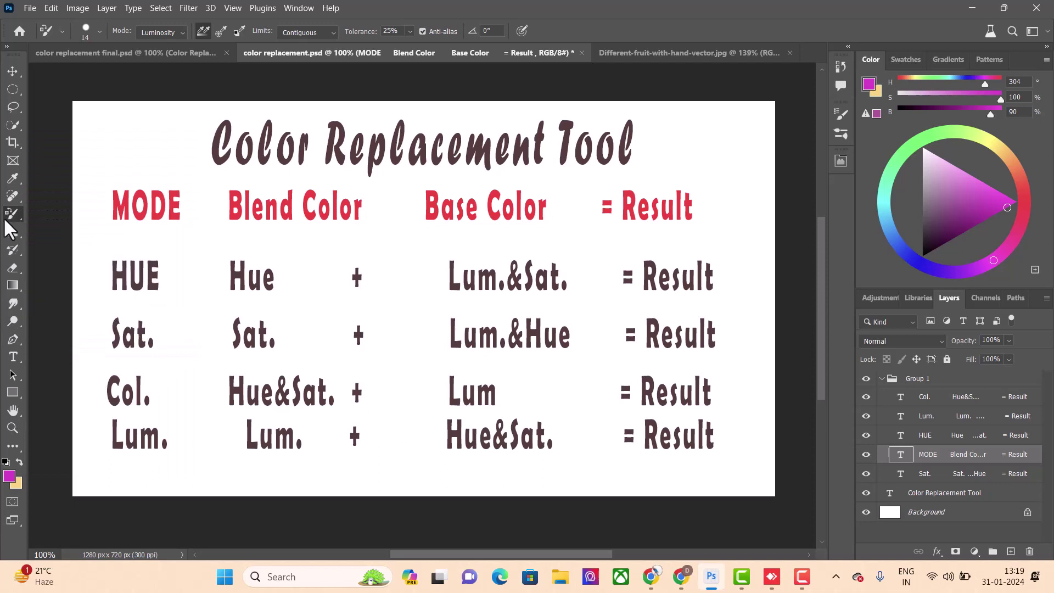
Switch the Color Replacement mode to Hue and bring up Different-fruit-with-hand-vector.jpg.
{"action": "left_click", "coordinate": [161, 32]}
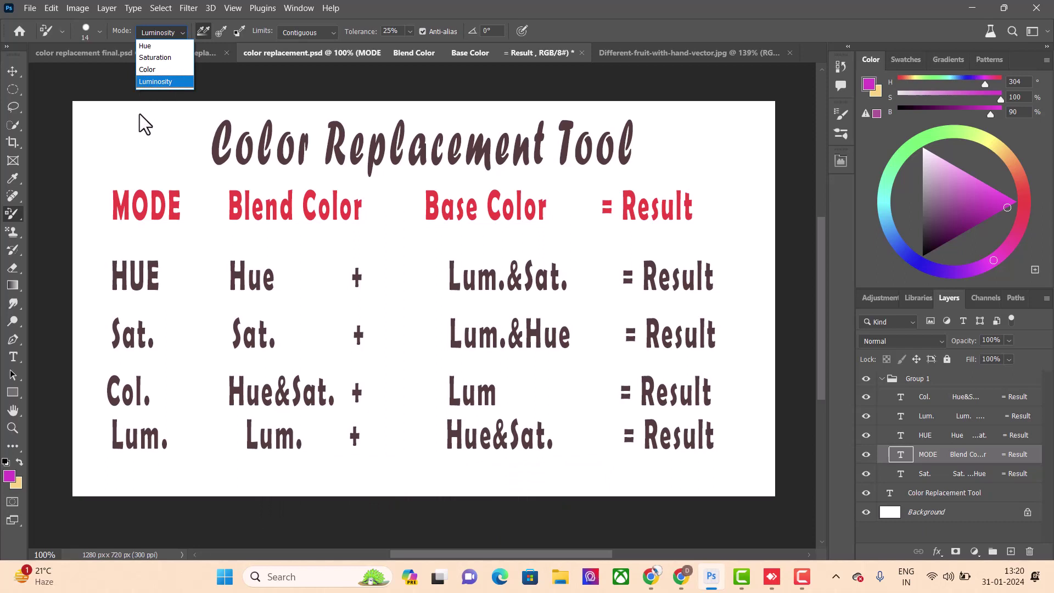
{"action": "left_click", "coordinate": [161, 48]}
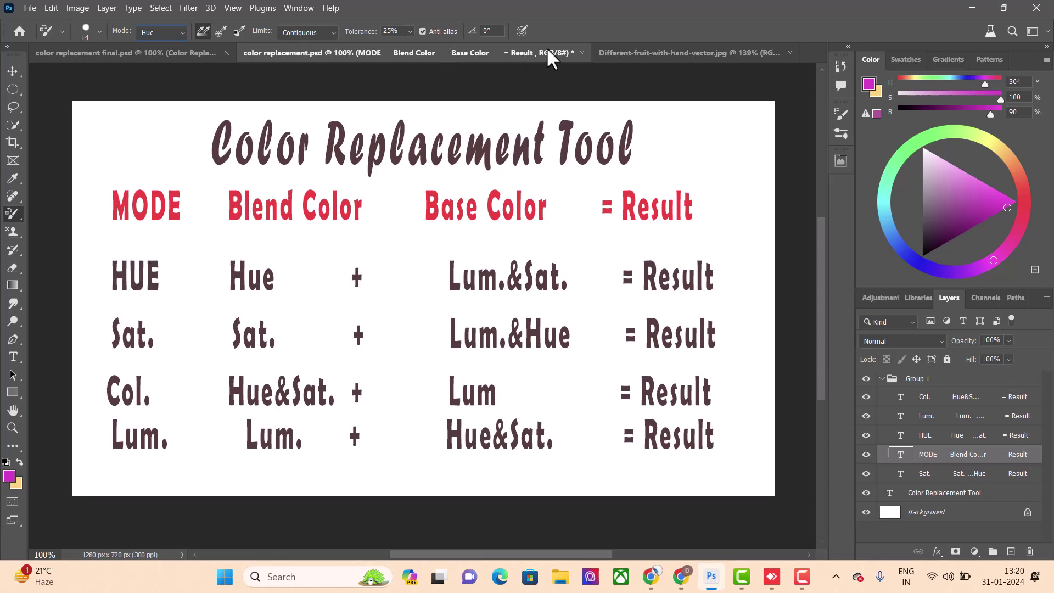
{"action": "left_click", "coordinate": [614, 50]}
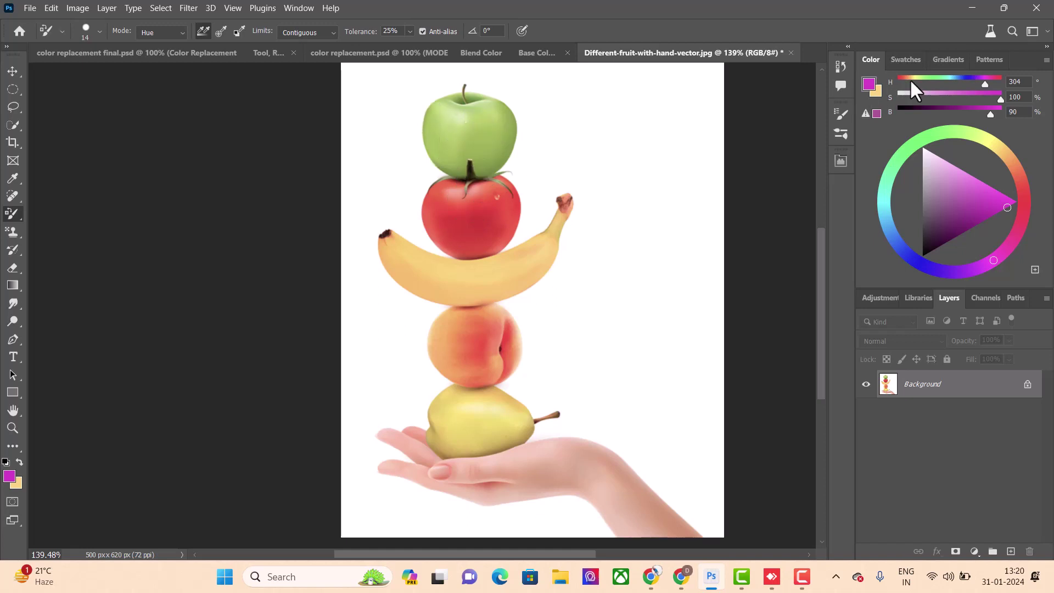
Pick a bluish-purple hue, paint the apple's upper left lavender, and return to the chart.
{"action": "left_click", "coordinate": [980, 82]}
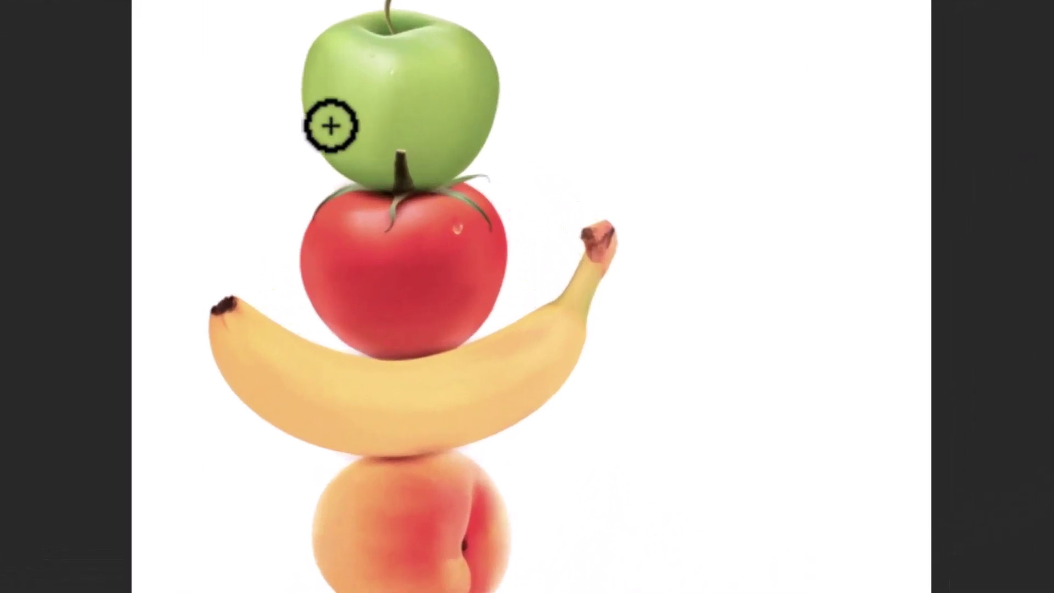
{"action": "mouse_move", "coordinate": [433, 42]}
{"action": "left_mouse_down"}
{"action": "mouse_move", "coordinate": [383, 42]}
{"action": "mouse_move", "coordinate": [429, 42]}
{"action": "left_mouse_up"}
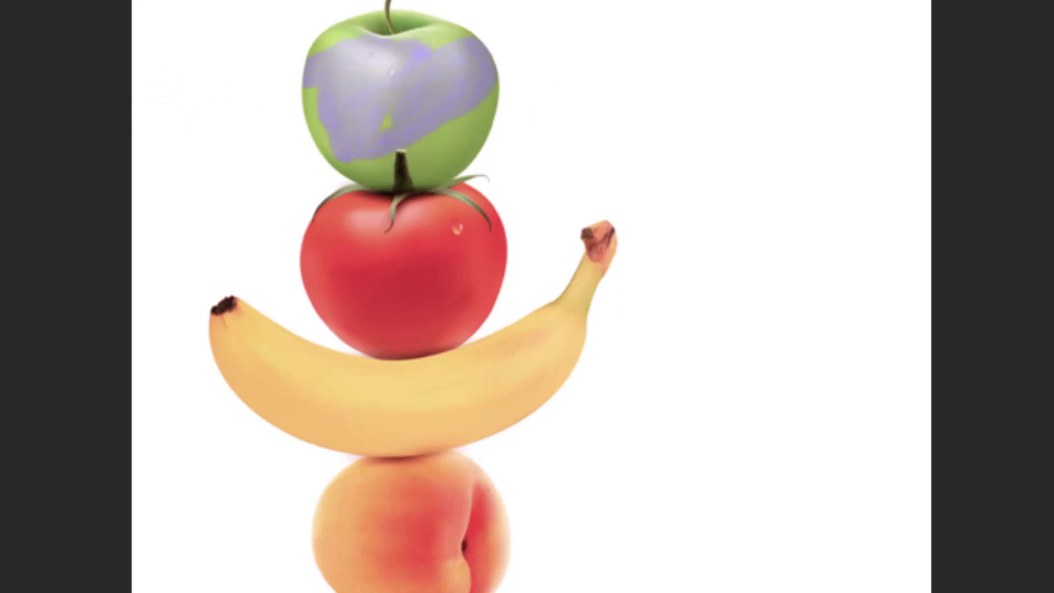
{"action": "mouse_move", "coordinate": [400, 90]}
{"action": "left_mouse_down"}
{"action": "mouse_move", "coordinate": [447, 90]}
{"action": "mouse_move", "coordinate": [355, 124]}
{"action": "left_mouse_up"}
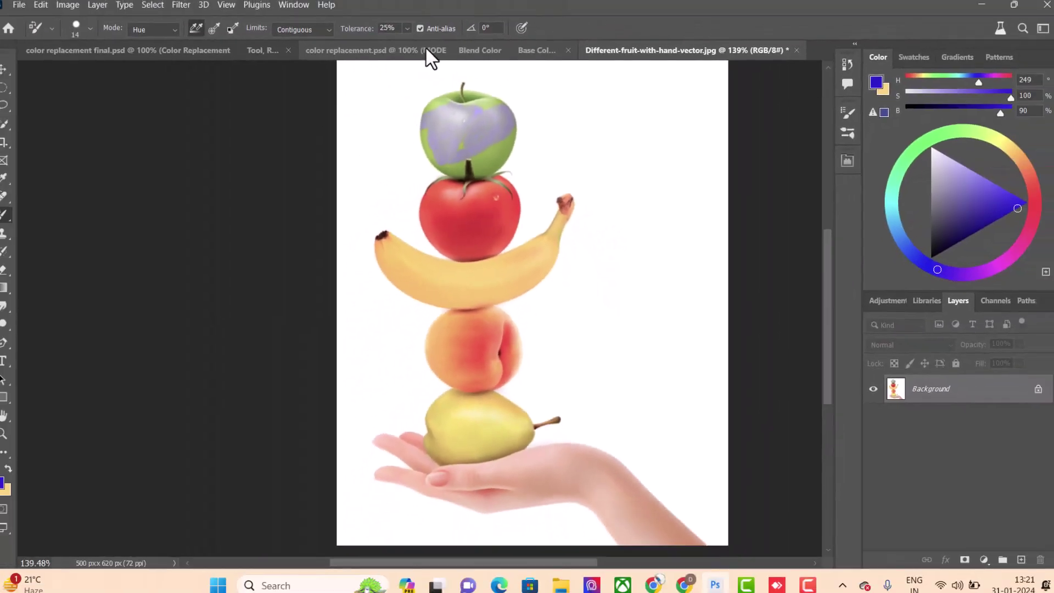
{"action": "left_click", "coordinate": [430, 53]}
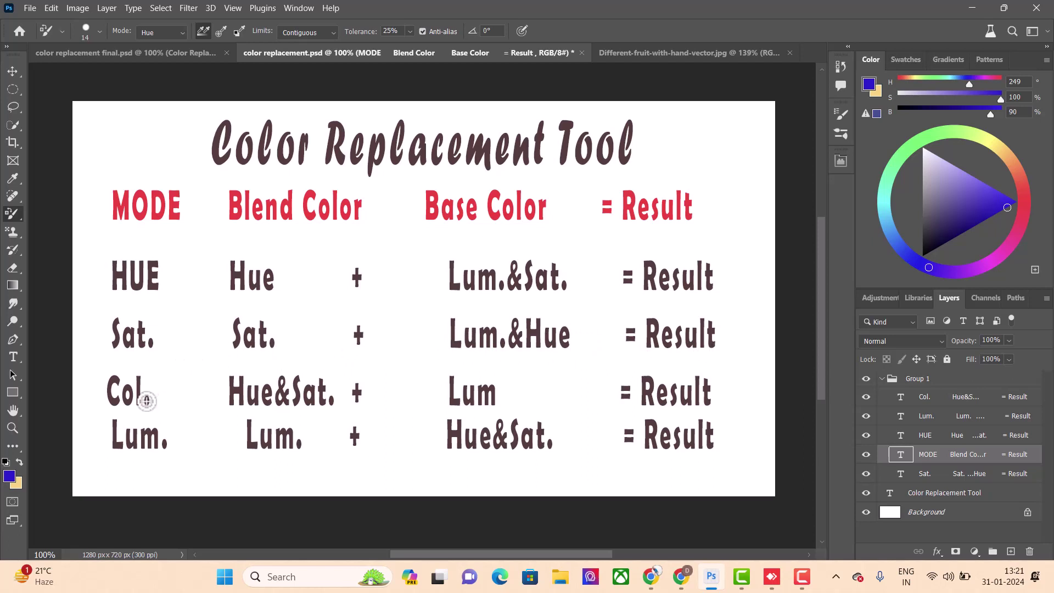
In Color mode, paint the banana mint green on the fruit image, then return to the chart.
{"action": "left_click", "coordinate": [181, 33]}
{"action": "left_click", "coordinate": [156, 70]}
{"action": "left_click", "coordinate": [661, 52]}
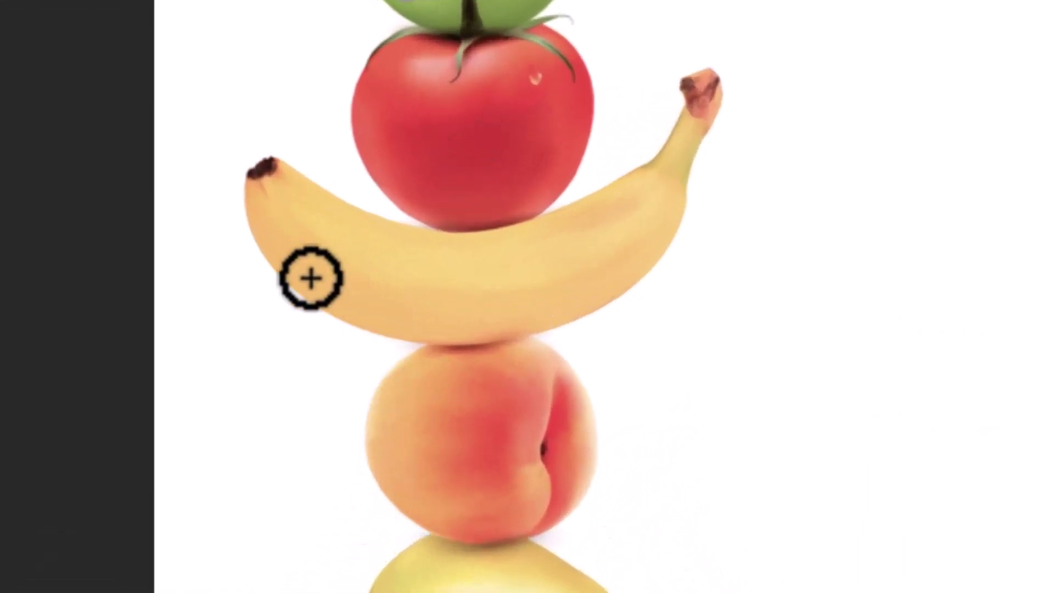
{"action": "mouse_move", "coordinate": [311, 278]}
{"action": "left_mouse_down"}
{"action": "mouse_move", "coordinate": [506, 273]}
{"action": "mouse_move", "coordinate": [282, 230]}
{"action": "mouse_move", "coordinate": [347, 240]}
{"action": "mouse_move", "coordinate": [266, 181]}
{"action": "mouse_move", "coordinate": [426, 336]}
{"action": "mouse_move", "coordinate": [456, 308]}
{"action": "mouse_move", "coordinate": [513, 320]}
{"action": "mouse_move", "coordinate": [605, 225]}
{"action": "mouse_move", "coordinate": [546, 242]}
{"action": "mouse_move", "coordinate": [679, 189]}
{"action": "mouse_move", "coordinate": [675, 235]}
{"action": "mouse_move", "coordinate": [683, 151]}
{"action": "mouse_move", "coordinate": [639, 195]}
{"action": "left_mouse_up"}
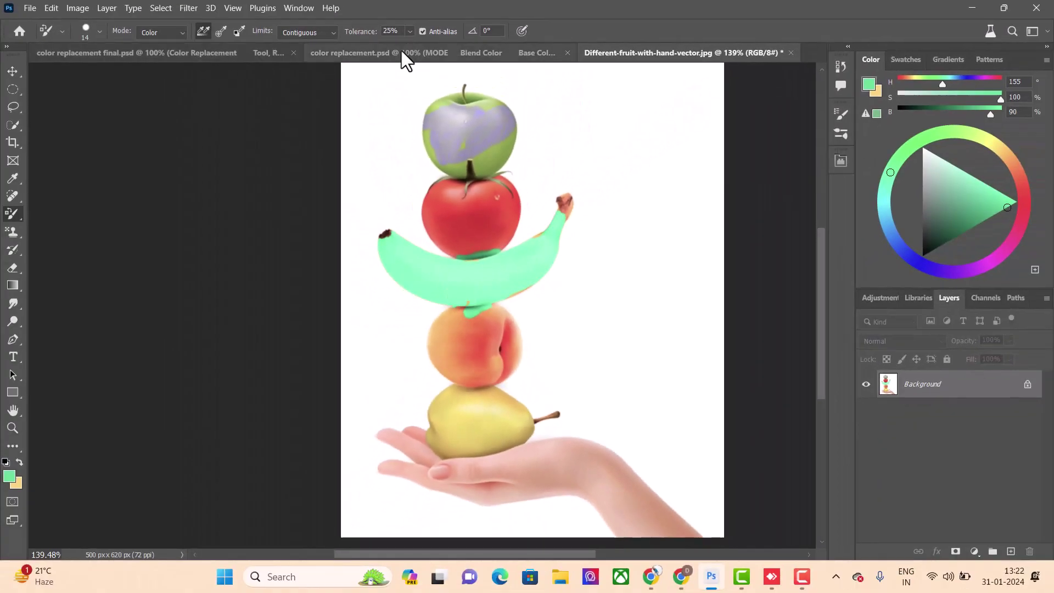
{"action": "left_click", "coordinate": [401, 51]}
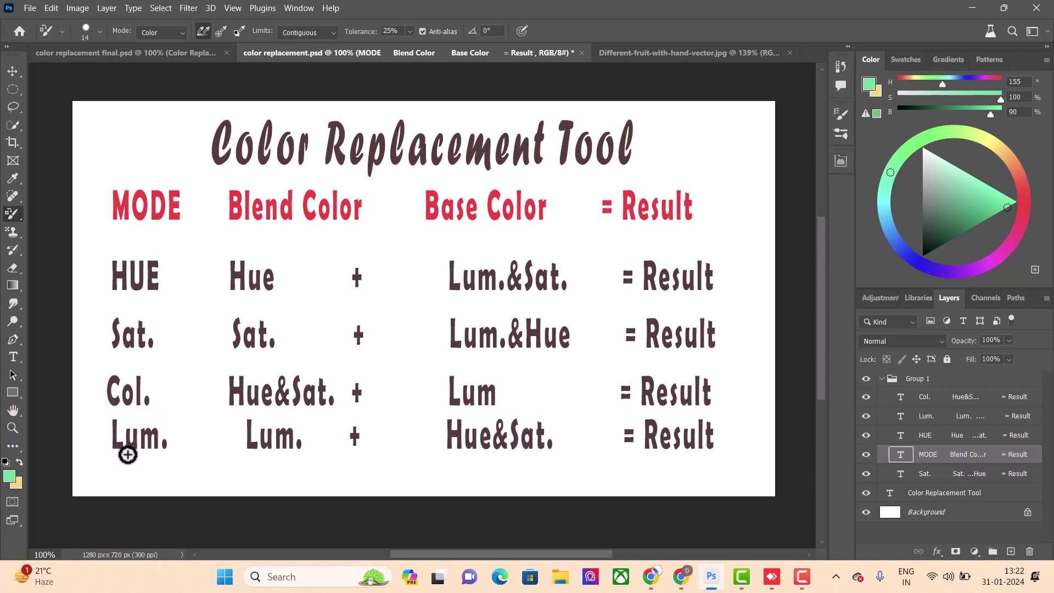
In Luminosity mode, brush over the peach on the fruit image.
{"action": "left_click", "coordinate": [175, 32]}
{"action": "left_click", "coordinate": [180, 75]}
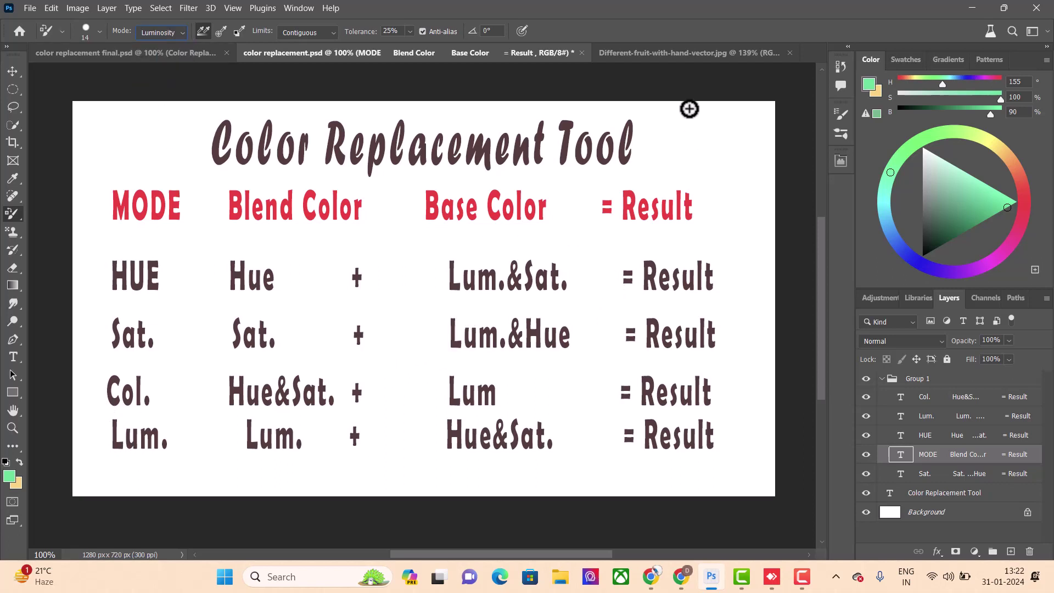
{"action": "left_click", "coordinate": [689, 53]}
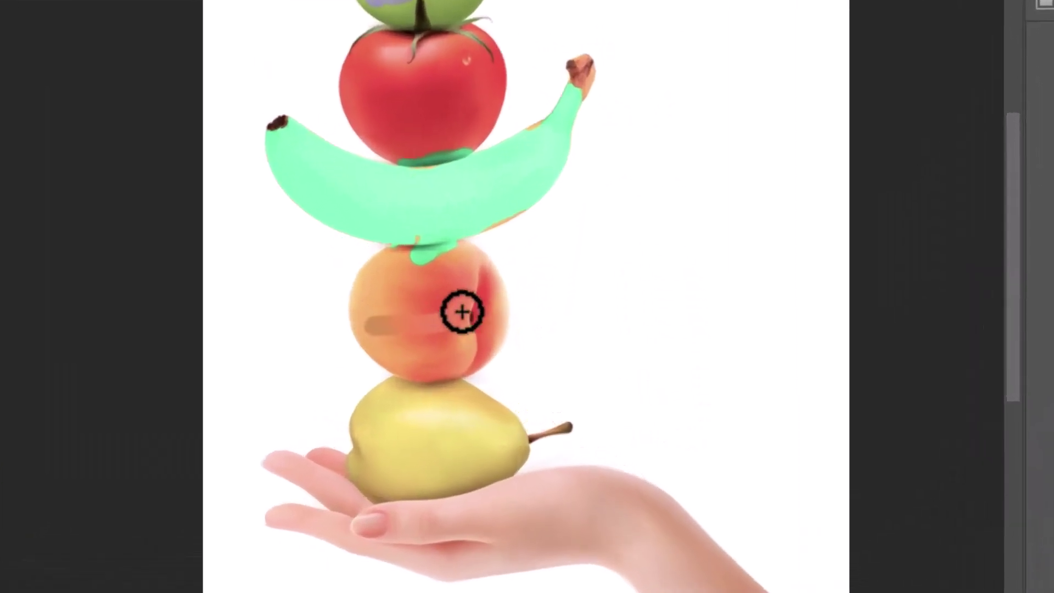
{"action": "left_click_drag", "start_coordinate": [497, 352], "coordinate": [463, 351]}
{"action": "mouse_move", "coordinate": [397, 313]}
{"action": "left_mouse_down"}
{"action": "mouse_move", "coordinate": [369, 275]}
{"action": "mouse_move", "coordinate": [379, 273]}
{"action": "mouse_move", "coordinate": [353, 329]}
{"action": "mouse_move", "coordinate": [362, 300]}
{"action": "mouse_move", "coordinate": [426, 353]}
{"action": "mouse_move", "coordinate": [435, 345]}
{"action": "mouse_move", "coordinate": [381, 372]}
{"action": "mouse_move", "coordinate": [411, 365]}
{"action": "mouse_move", "coordinate": [461, 302]}
{"action": "mouse_move", "coordinate": [492, 295]}
{"action": "mouse_move", "coordinate": [476, 264]}
{"action": "mouse_move", "coordinate": [405, 237]}
{"action": "left_mouse_up"}
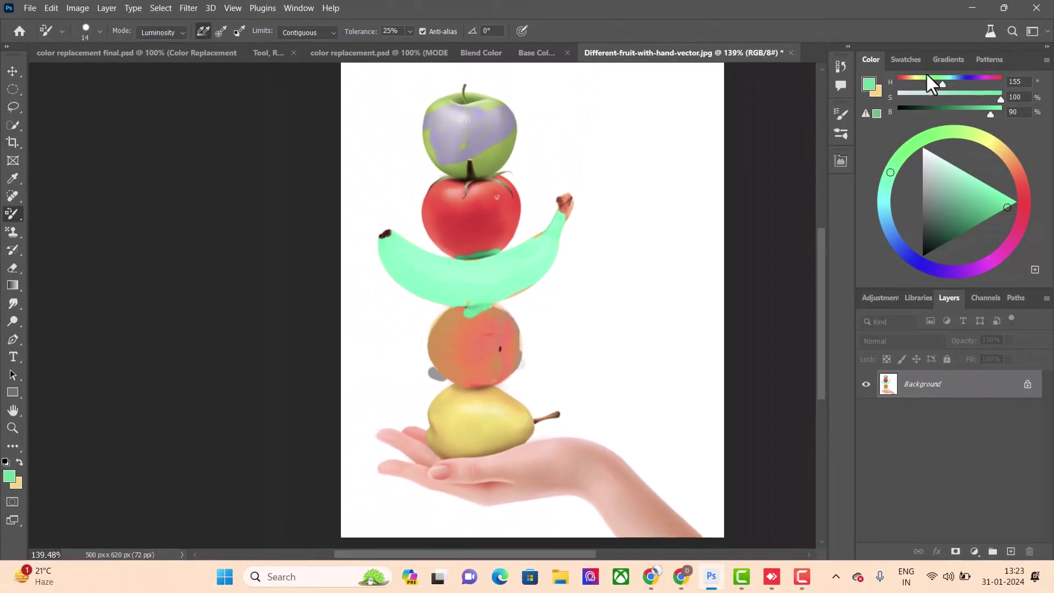
Sample the tomato's crimson red as paint colour and return to the chart.
{"action": "left_click", "coordinate": [470, 225], "text": "alt"}
{"action": "scroll", "coordinate": [471, 235], "scroll_direction": "up", "scroll_amount": 3, "text": "alt"}
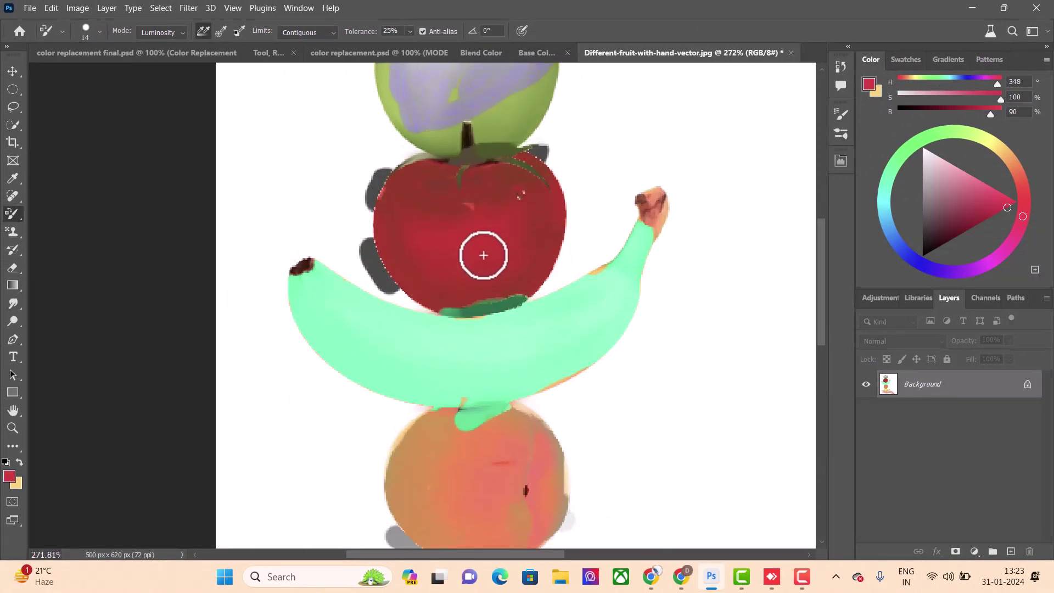
{"action": "scroll", "coordinate": [493, 248], "scroll_direction": "down", "scroll_amount": 1}
{"action": "left_click", "coordinate": [384, 52]}
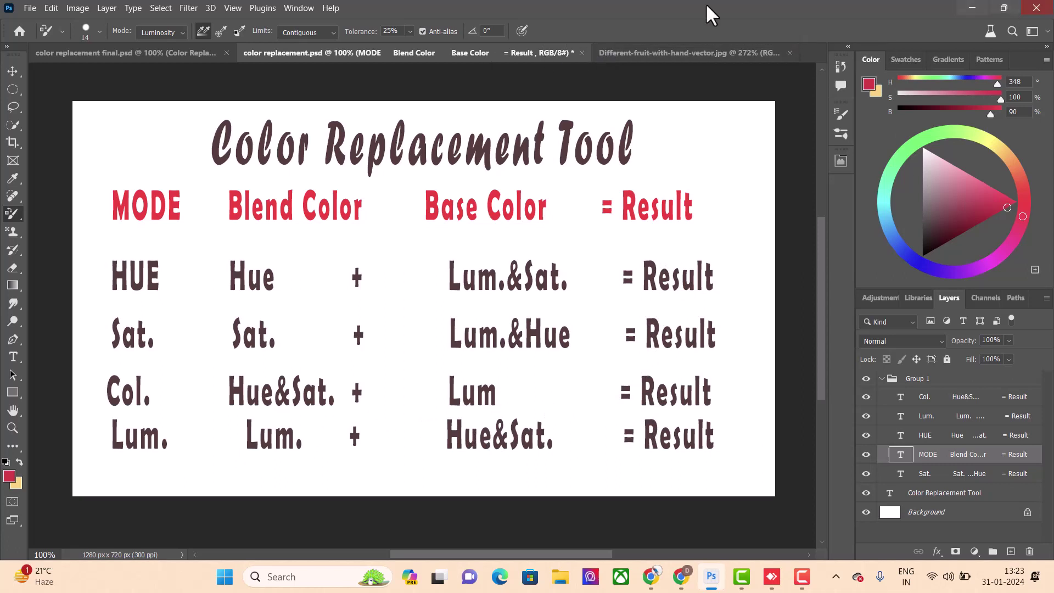
On the fruit image, undo the recent recolour strokes with two Ctrl+Z presses.
{"action": "left_click", "coordinate": [695, 52]}
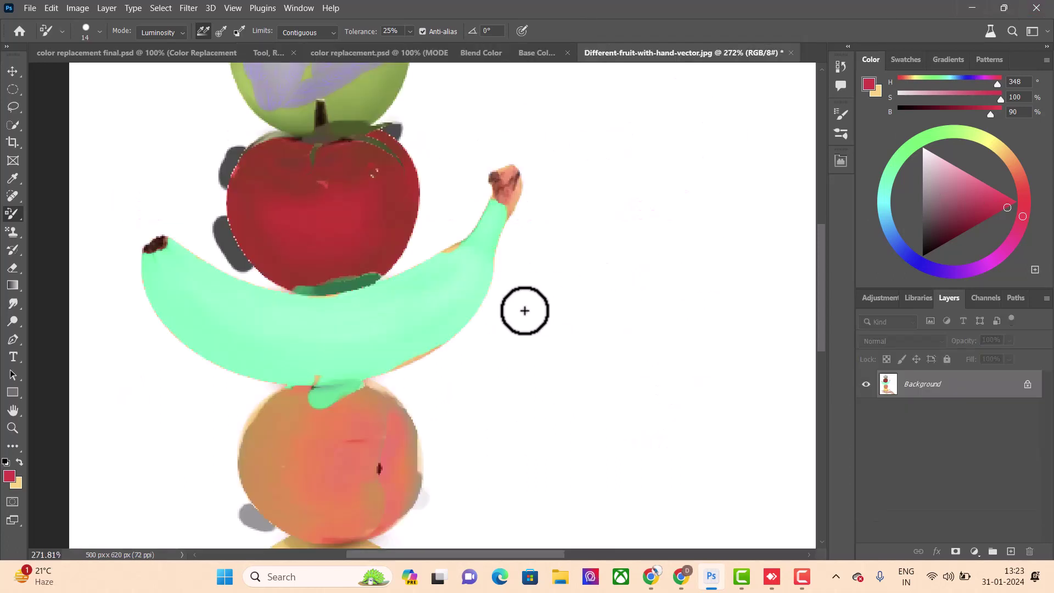
{"action": "scroll", "coordinate": [521, 308], "scroll_direction": "down", "scroll_amount": 3}
{"action": "key", "text": "ctrl+z"}
{"action": "key", "text": "ctrl+z"}
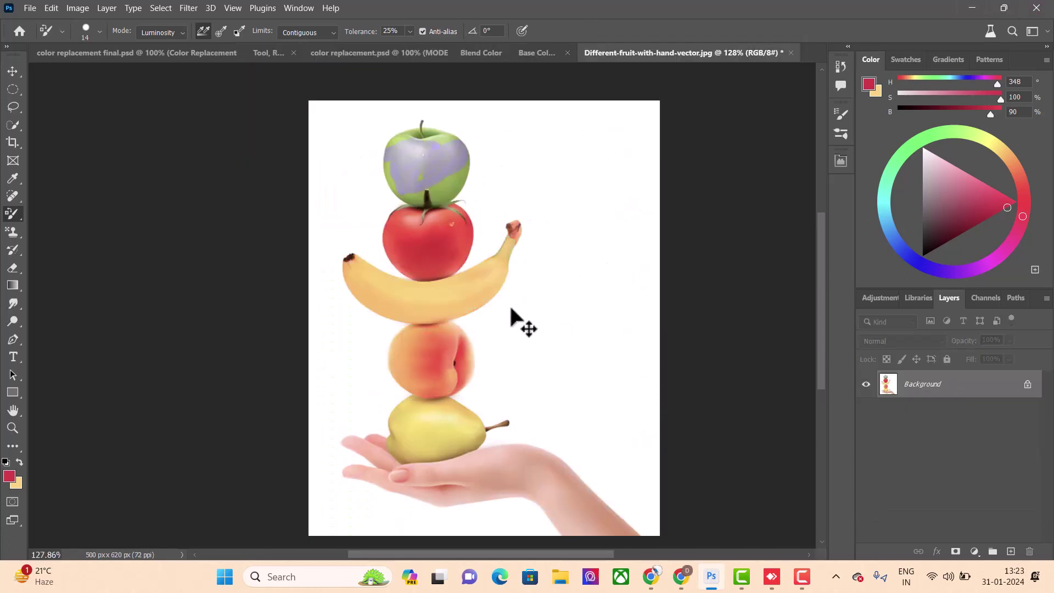
{"action": "key", "text": "ctrl+z"}
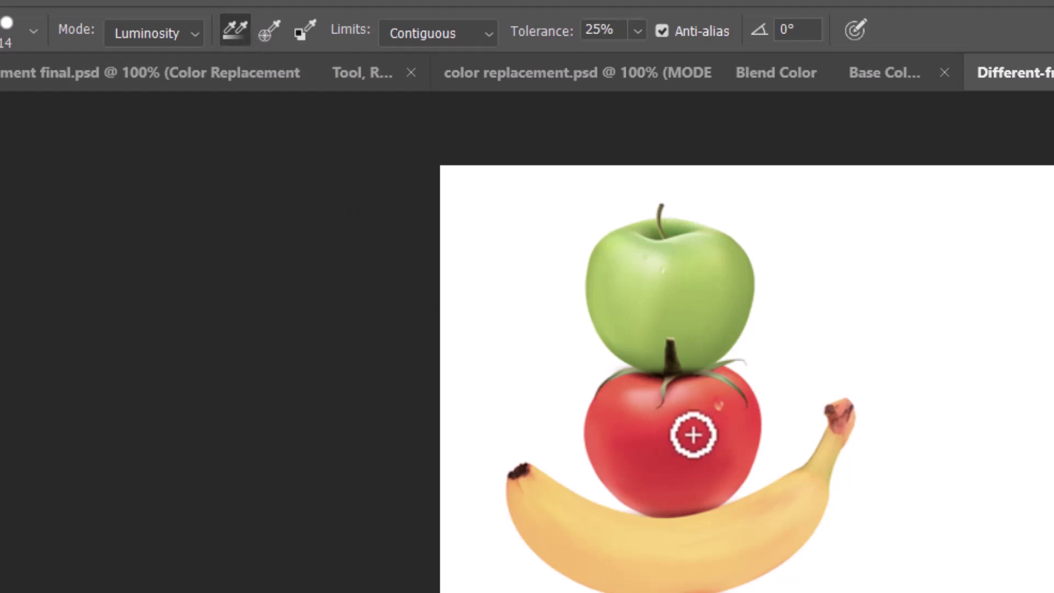
Zoom in on the apple and darken its right side with dark green strokes.
{"action": "scroll", "coordinate": [714, 434], "scroll_direction": "up", "scroll_amount": 1, "text": "alt"}
{"action": "scroll", "coordinate": [701, 447], "scroll_direction": "up", "scroll_amount": 1, "text": "alt"}
{"action": "scroll", "coordinate": [719, 439], "scroll_direction": "up", "scroll_amount": 2, "text": "alt"}
{"action": "scroll", "coordinate": [729, 440], "scroll_direction": "up", "scroll_amount": 1, "text": "alt"}
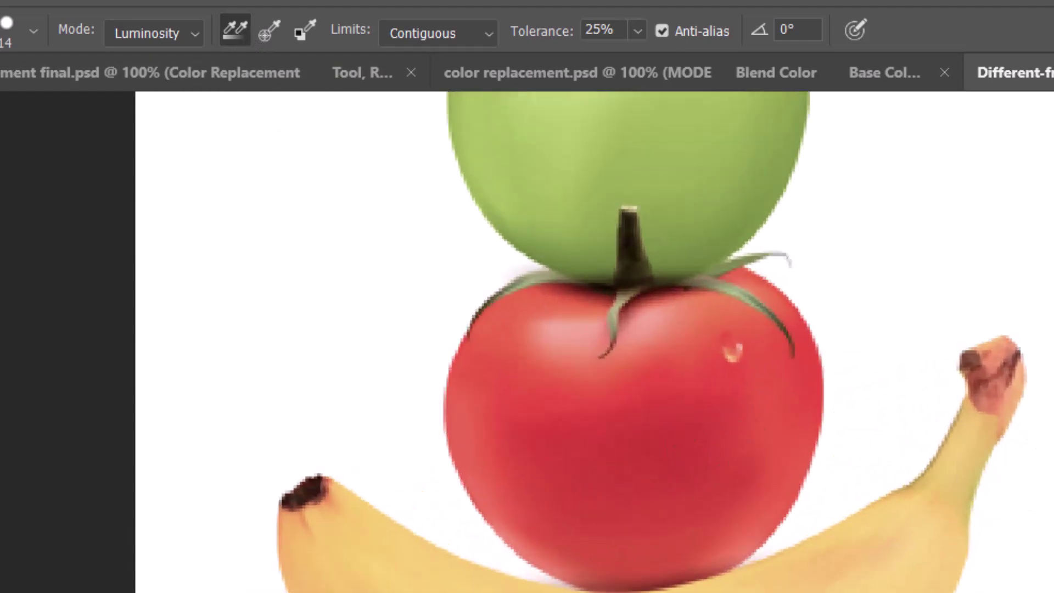
{"action": "scroll", "coordinate": [840, 530], "scroll_direction": "up", "scroll_amount": 1}
{"action": "scroll", "coordinate": [840, 530], "scroll_direction": "up", "scroll_amount": 5}
{"action": "scroll", "coordinate": [840, 529], "scroll_direction": "up", "scroll_amount": 2}
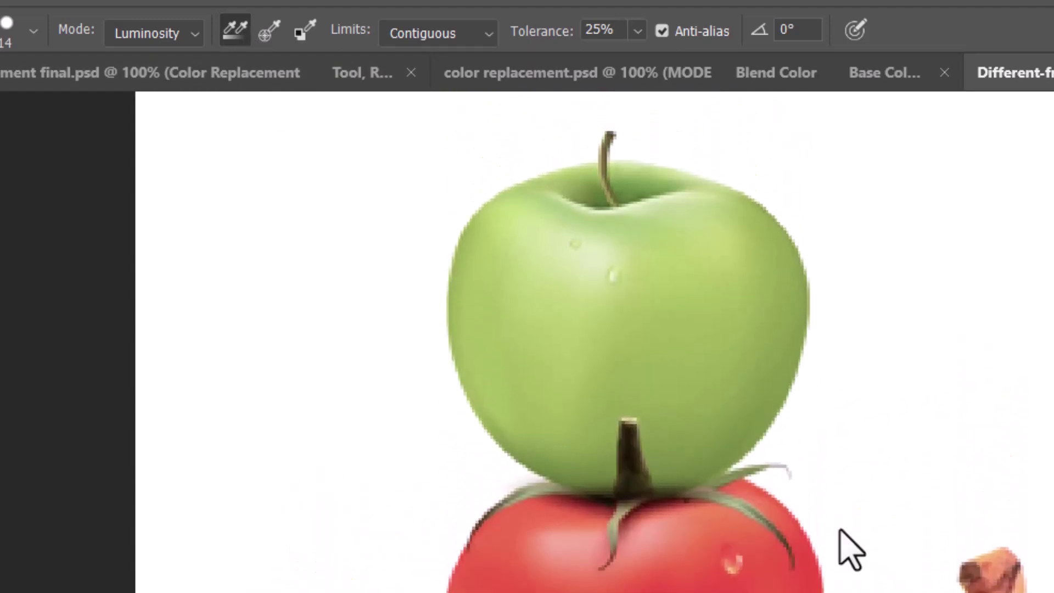
{"action": "scroll", "coordinate": [586, 580], "scroll_direction": "up", "scroll_amount": 3, "text": "alt"}
{"action": "mouse_move", "coordinate": [615, 543]}
{"action": "left_mouse_down"}
{"action": "mouse_move", "coordinate": [727, 263]}
{"action": "mouse_move", "coordinate": [772, 280]}
{"action": "mouse_move", "coordinate": [805, 365]}
{"action": "left_mouse_up"}
Continue darkening the apple's top and upper area in dark green.
{"action": "mouse_move", "coordinate": [665, 242]}
{"action": "left_mouse_down"}
{"action": "mouse_move", "coordinate": [411, 426]}
{"action": "mouse_move", "coordinate": [454, 205]}
{"action": "left_mouse_up"}
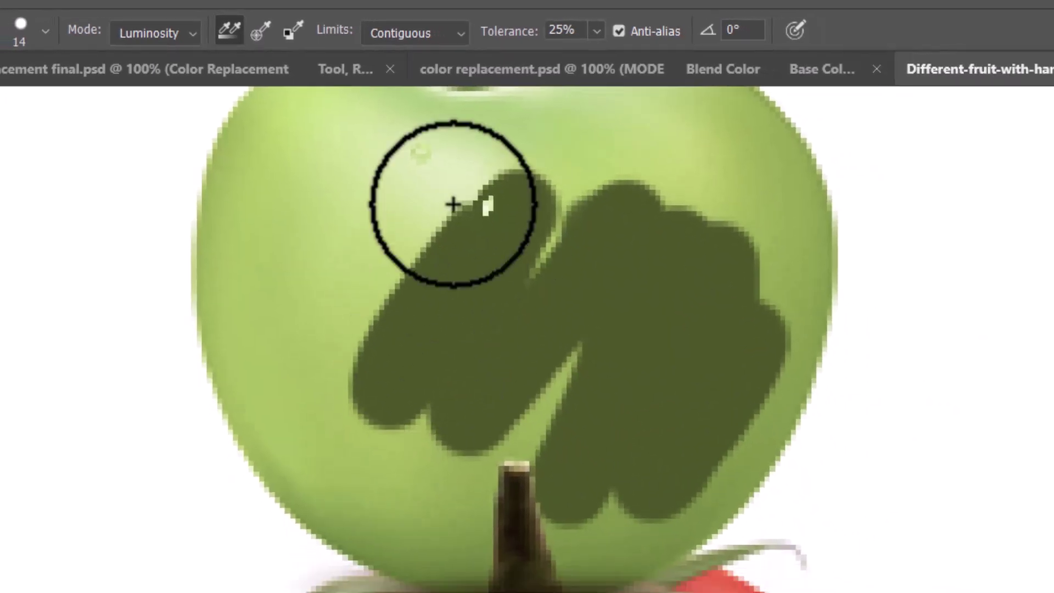
{"action": "mouse_move", "coordinate": [442, 98]}
{"action": "left_mouse_down"}
{"action": "mouse_move", "coordinate": [496, 163]}
{"action": "mouse_move", "coordinate": [494, 148]}
{"action": "mouse_move", "coordinate": [468, 233]}
{"action": "mouse_move", "coordinate": [390, 164]}
{"action": "mouse_move", "coordinate": [382, 268]}
{"action": "mouse_move", "coordinate": [437, 285]}
{"action": "mouse_move", "coordinate": [483, 236]}
{"action": "mouse_move", "coordinate": [370, 113]}
{"action": "mouse_move", "coordinate": [407, 98]}
{"action": "mouse_move", "coordinate": [456, 103]}
{"action": "mouse_move", "coordinate": [454, 452]}
{"action": "left_mouse_up"}
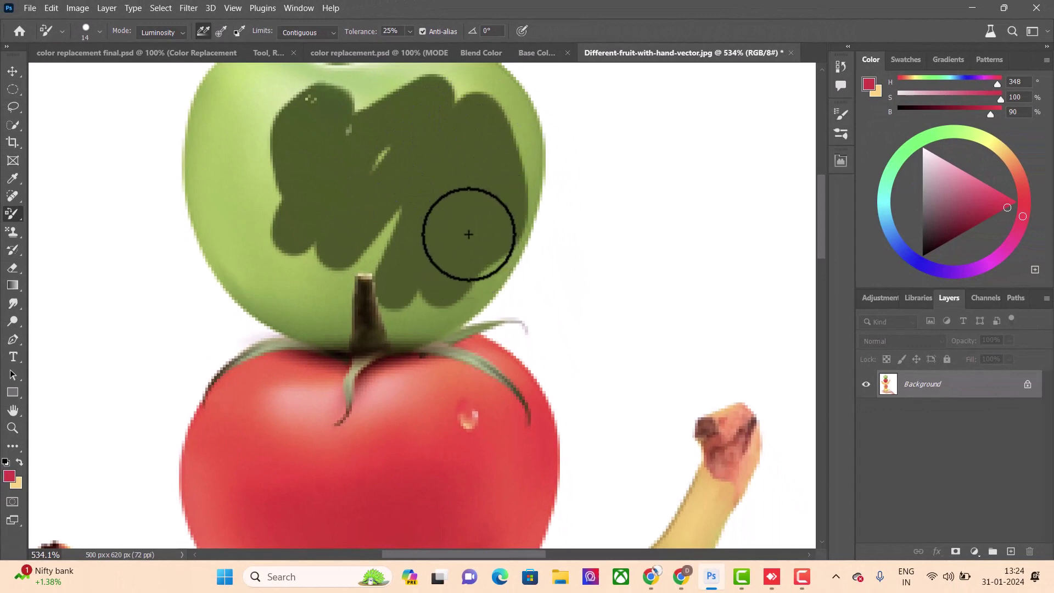
{"action": "scroll", "coordinate": [454, 452], "scroll_direction": "down", "scroll_amount": 1}
{"action": "scroll", "coordinate": [454, 453], "scroll_direction": "down", "scroll_amount": 1}
{"action": "mouse_move", "coordinate": [397, 374]}
{"action": "left_mouse_down"}
{"action": "mouse_move", "coordinate": [456, 456]}
{"action": "mouse_move", "coordinate": [490, 419]}
{"action": "mouse_move", "coordinate": [502, 351]}
{"action": "mouse_move", "coordinate": [516, 430]}
{"action": "mouse_move", "coordinate": [456, 440]}
{"action": "mouse_move", "coordinate": [367, 362]}
{"action": "left_mouse_up"}
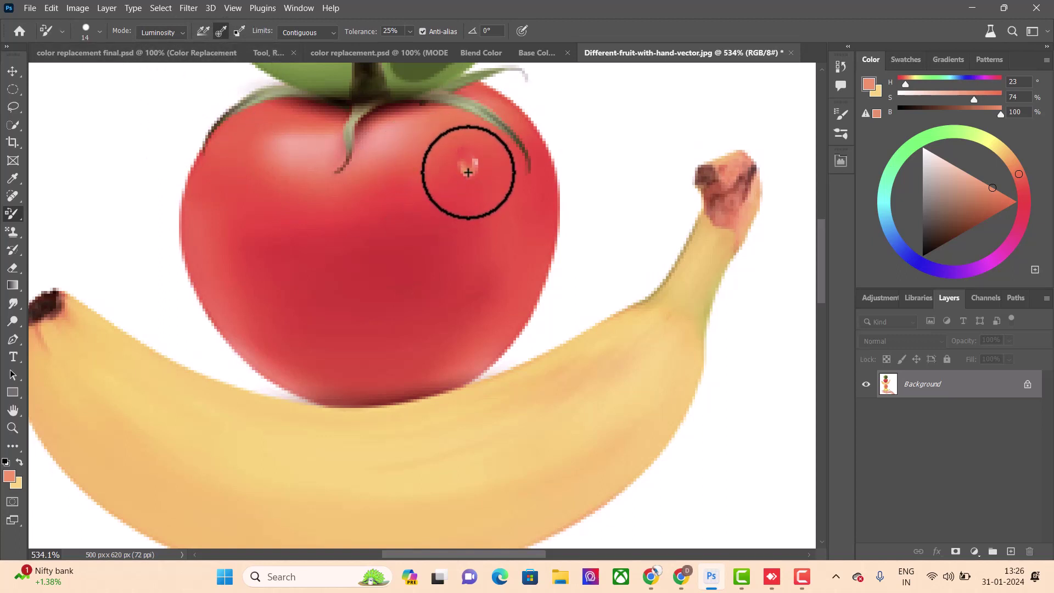
Sample the tomato's colour, dull its top highlights, and paint the banana olive.
{"action": "left_click", "coordinate": [468, 166], "text": "alt"}
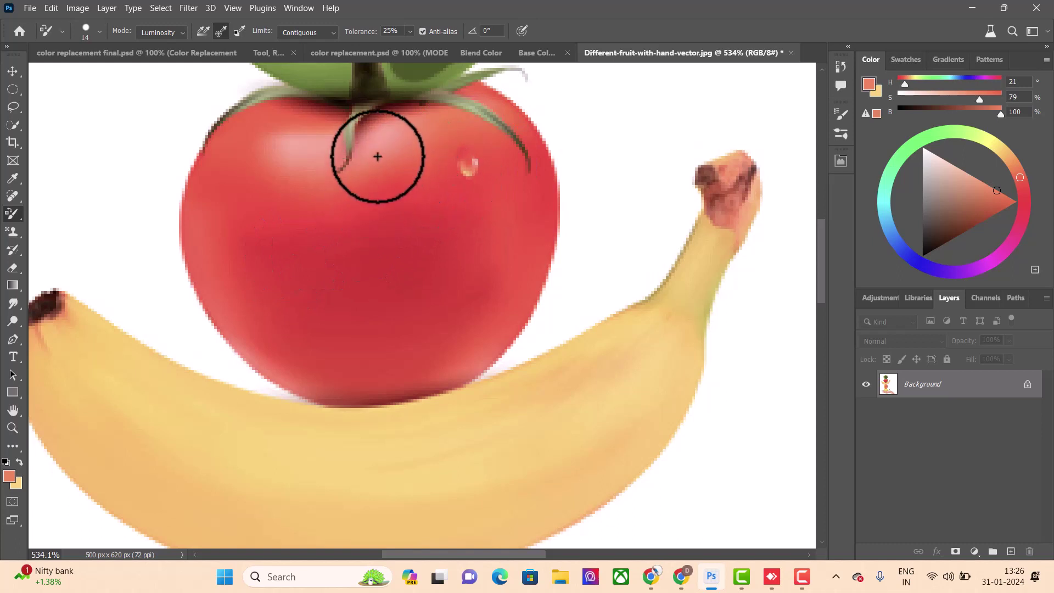
{"action": "left_click", "coordinate": [378, 157]}
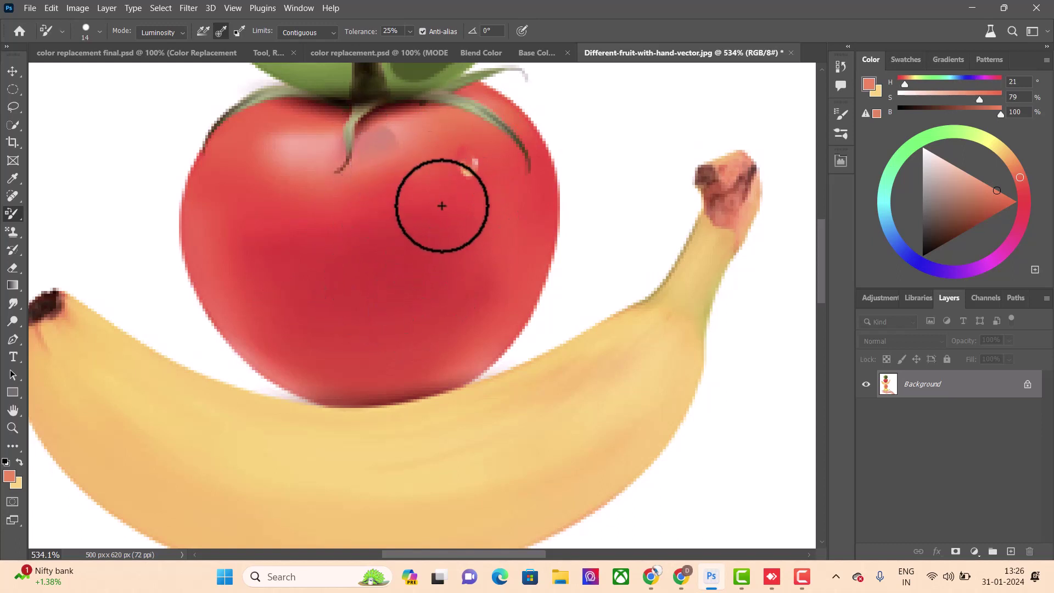
{"action": "left_click_drag", "start_coordinate": [254, 157], "coordinate": [283, 130]}
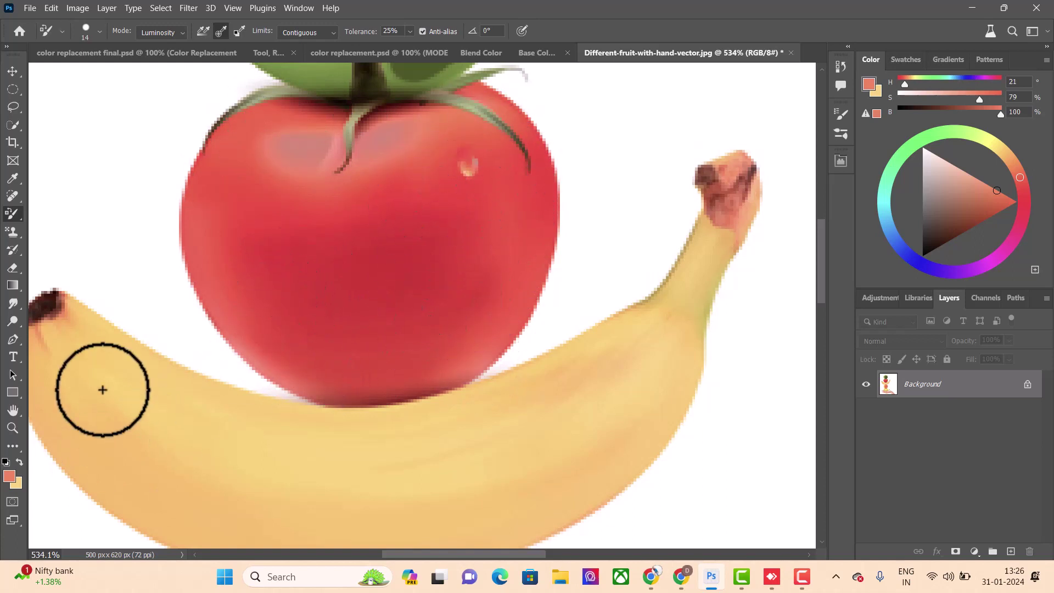
{"action": "mouse_move", "coordinate": [103, 390]}
{"action": "left_mouse_down"}
{"action": "mouse_move", "coordinate": [330, 423]}
{"action": "mouse_move", "coordinate": [492, 413]}
{"action": "mouse_move", "coordinate": [666, 318]}
{"action": "mouse_move", "coordinate": [641, 419]}
{"action": "mouse_move", "coordinate": [301, 500]}
{"action": "mouse_move", "coordinate": [306, 466]}
{"action": "left_mouse_up"}
Sample the tomato highlight and paint a pink stroke down the tomato.
{"action": "scroll", "coordinate": [377, 275], "scroll_direction": "down", "scroll_amount": 3}
{"action": "scroll", "coordinate": [401, 214], "scroll_direction": "up", "scroll_amount": 2}
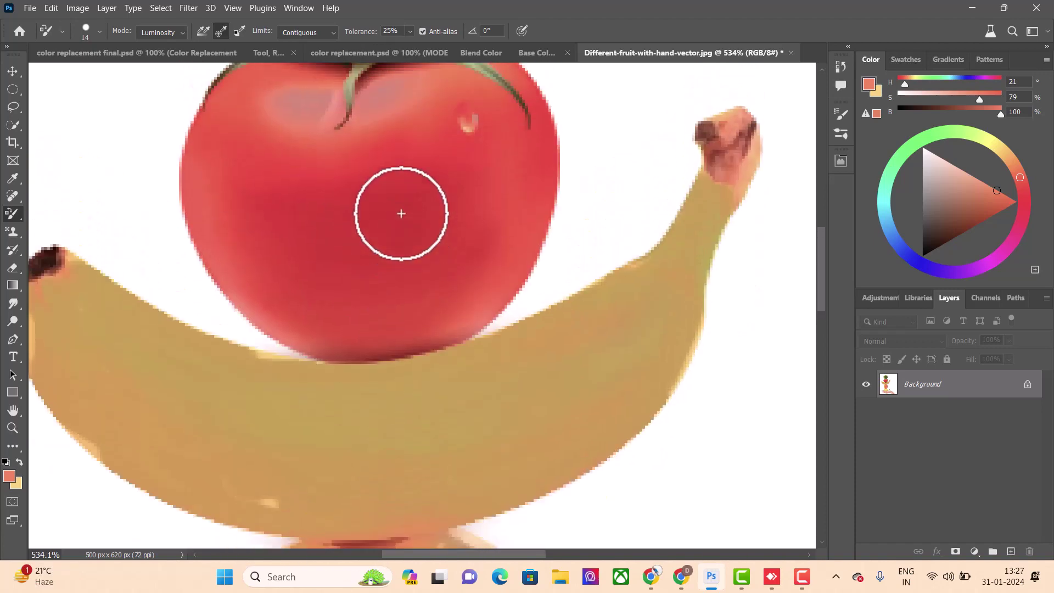
{"action": "scroll", "coordinate": [305, 165], "scroll_direction": "up", "scroll_amount": 1}
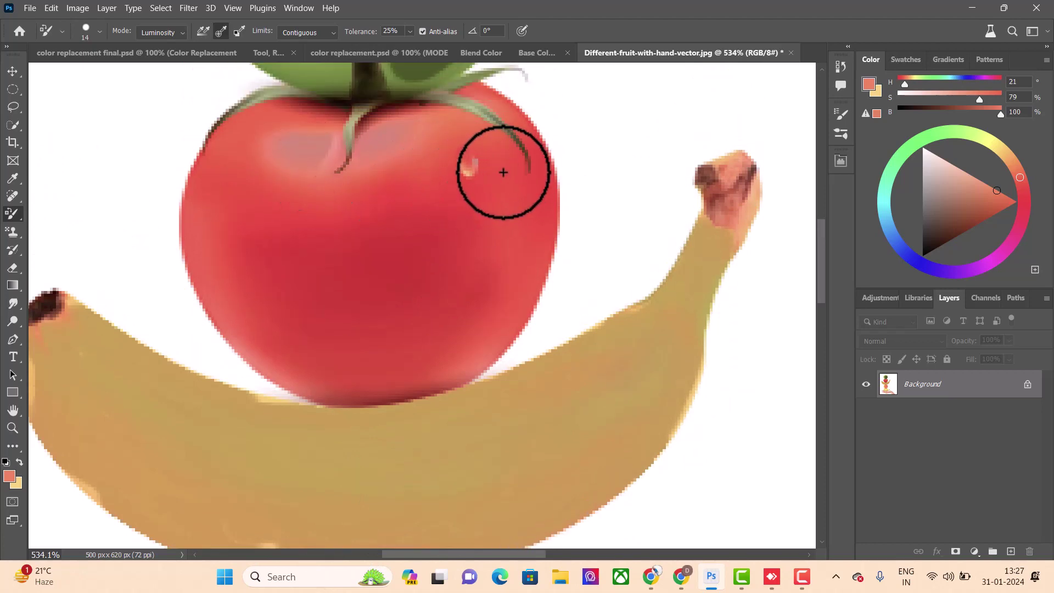
{"action": "left_click", "coordinate": [474, 169], "text": "alt"}
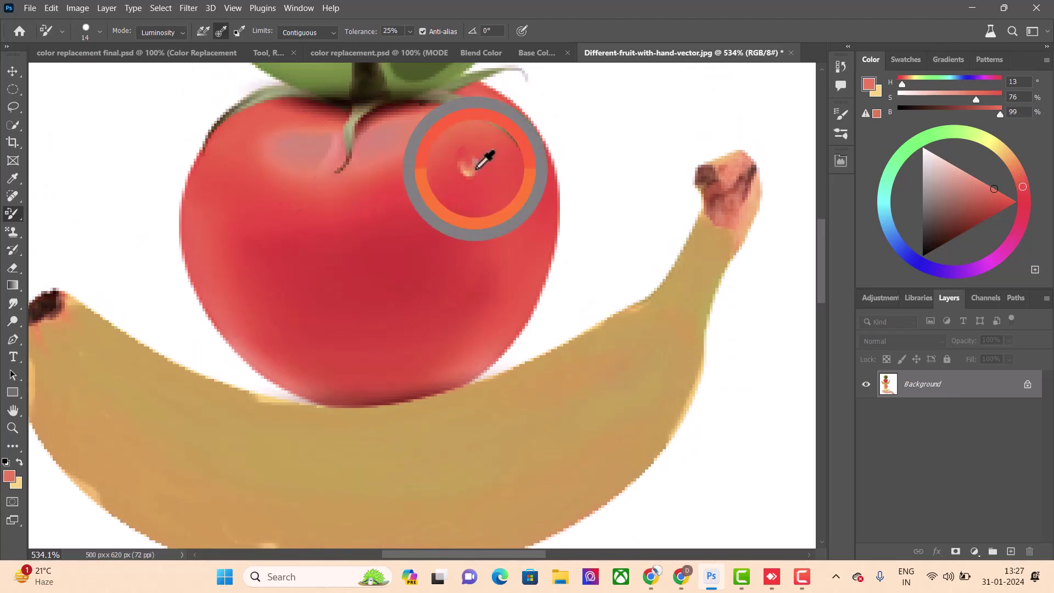
{"action": "mouse_move", "coordinate": [425, 174]}
{"action": "left_mouse_down"}
{"action": "mouse_move", "coordinate": [423, 282]}
{"action": "mouse_move", "coordinate": [461, 305]}
{"action": "mouse_move", "coordinate": [471, 294]}
{"action": "left_mouse_up"}
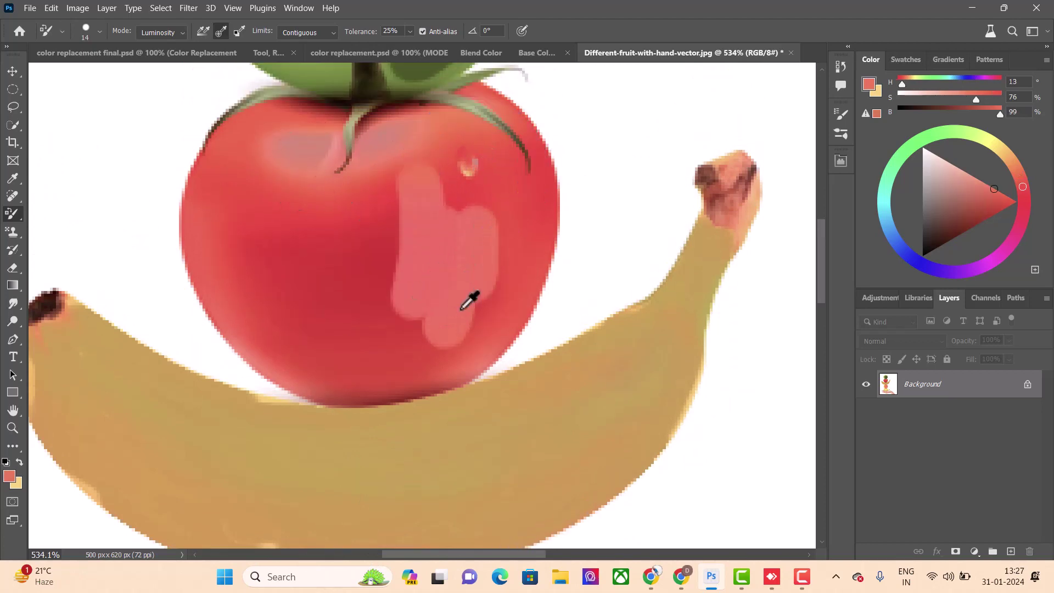
Undo the pink tomato stroke and the olive banana strokes.
{"action": "scroll", "coordinate": [430, 301], "scroll_direction": "down", "scroll_amount": 1}
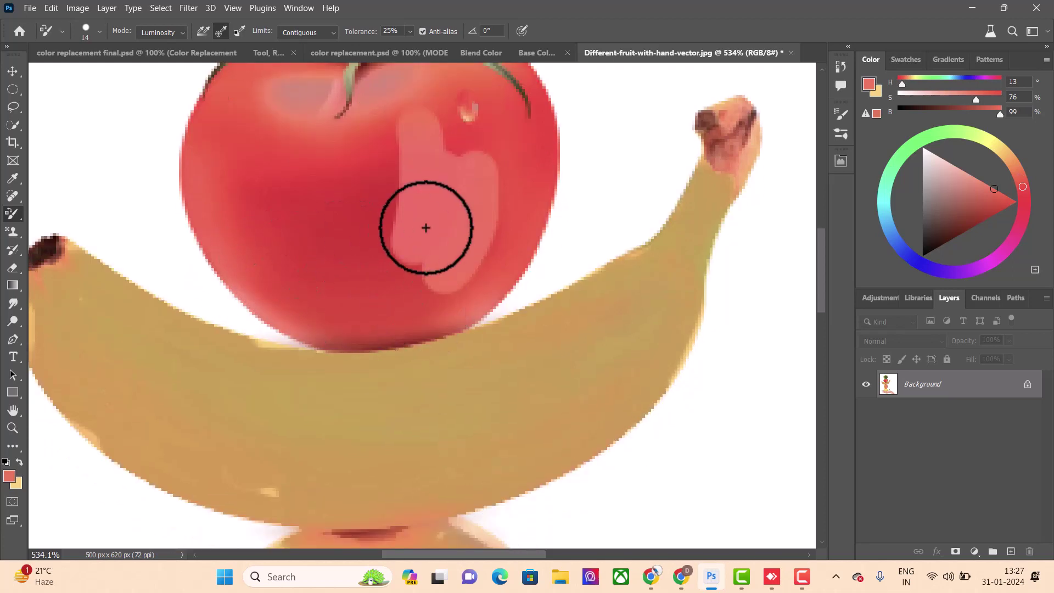
{"action": "key", "text": "ctrl+z"}
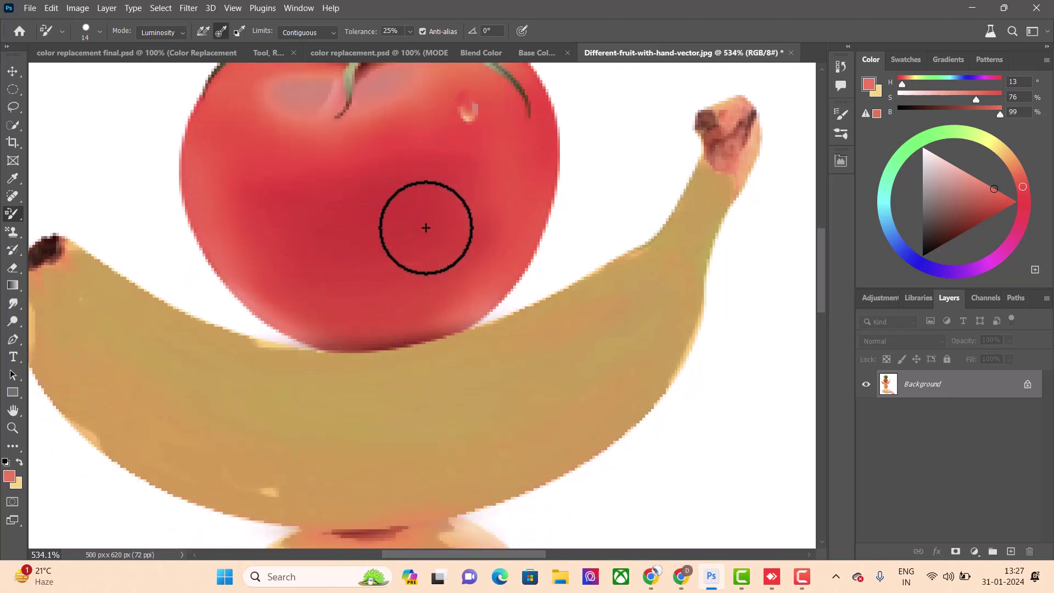
{"action": "key", "text": "ctrl+z"}
{"action": "key", "text": "ctrl+z"}
{"action": "scroll", "coordinate": [385, 192], "scroll_direction": "up", "scroll_amount": 1}
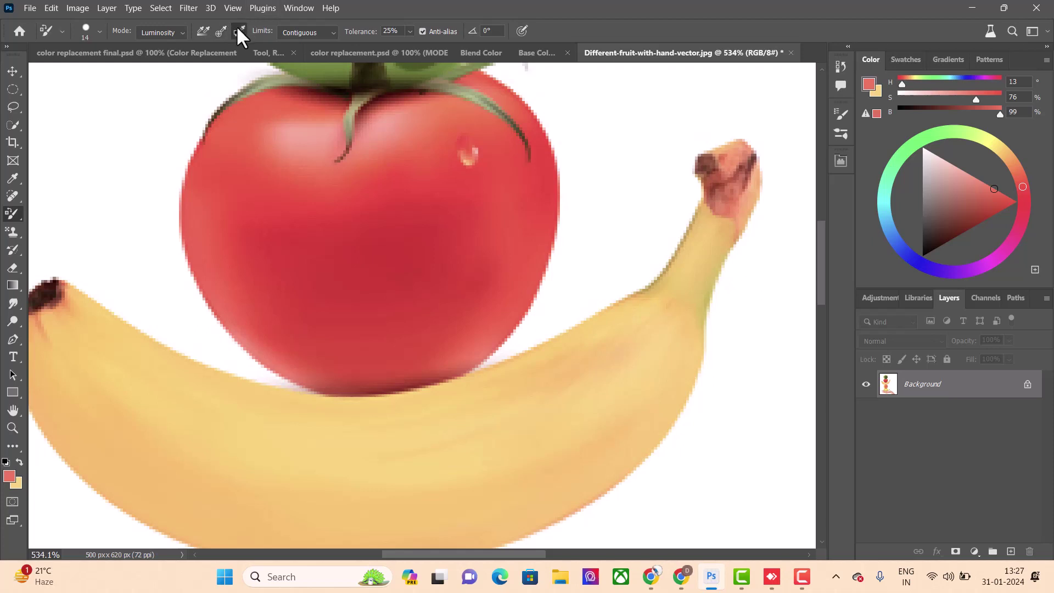
Sample the banana's pale yellow as the foreground paint colour and scroll to the peach.
{"action": "scroll", "coordinate": [364, 228], "scroll_direction": "down", "scroll_amount": 2}
{"action": "left_click", "coordinate": [395, 378], "text": "alt"}
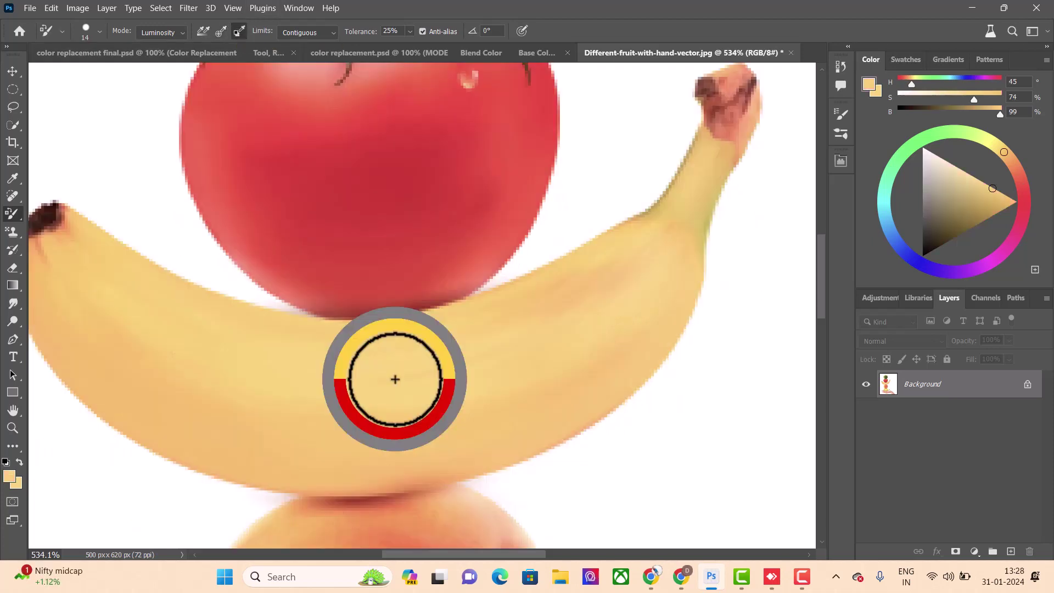
{"action": "scroll", "coordinate": [357, 190], "scroll_direction": "up", "scroll_amount": 1}
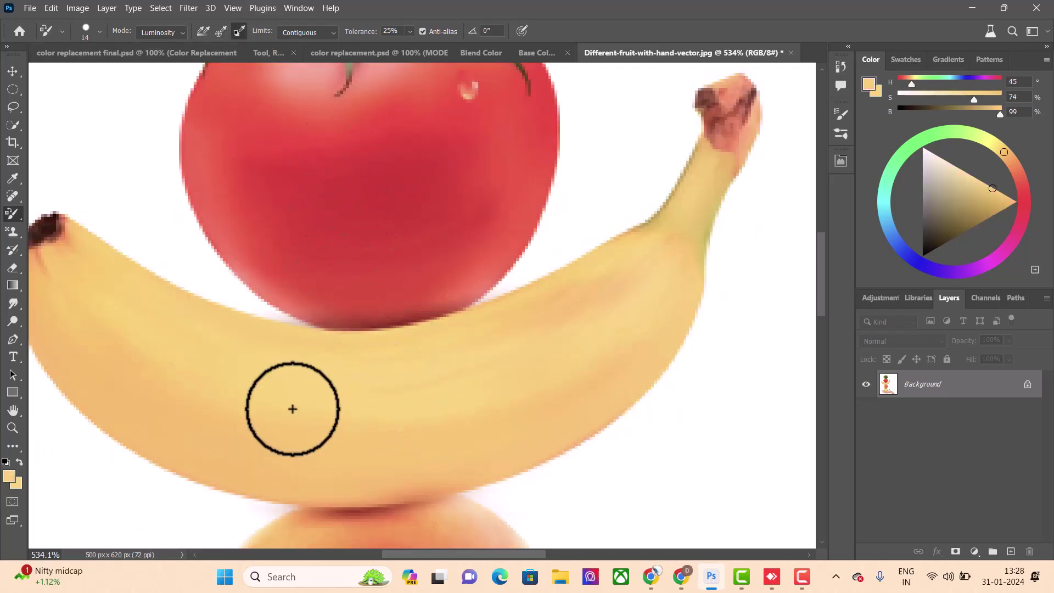
{"action": "scroll", "coordinate": [417, 319], "scroll_direction": "up", "scroll_amount": 1}
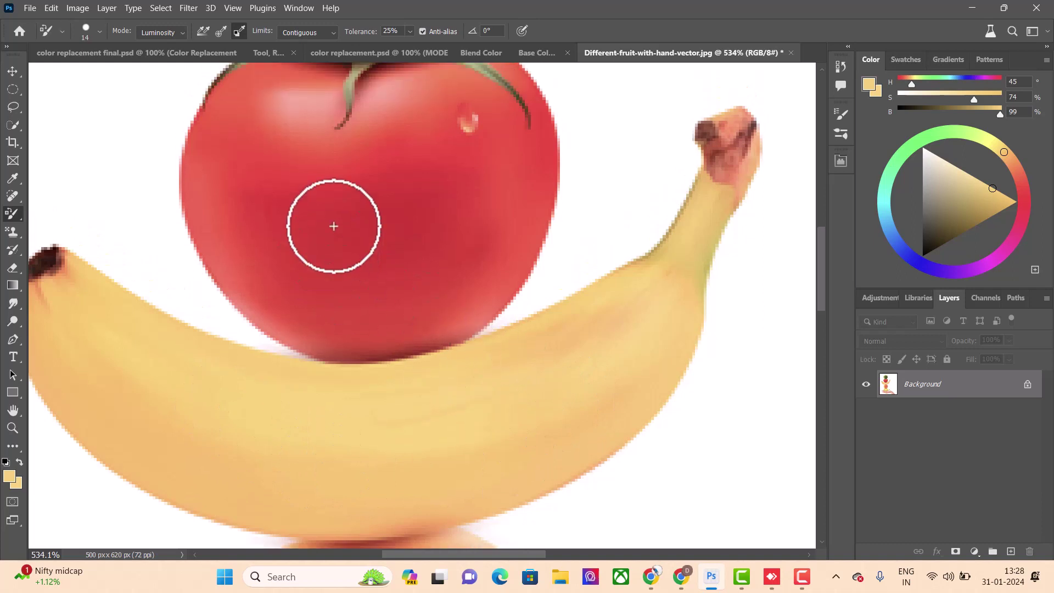
{"action": "scroll", "coordinate": [376, 197], "scroll_direction": "up", "scroll_amount": 1}
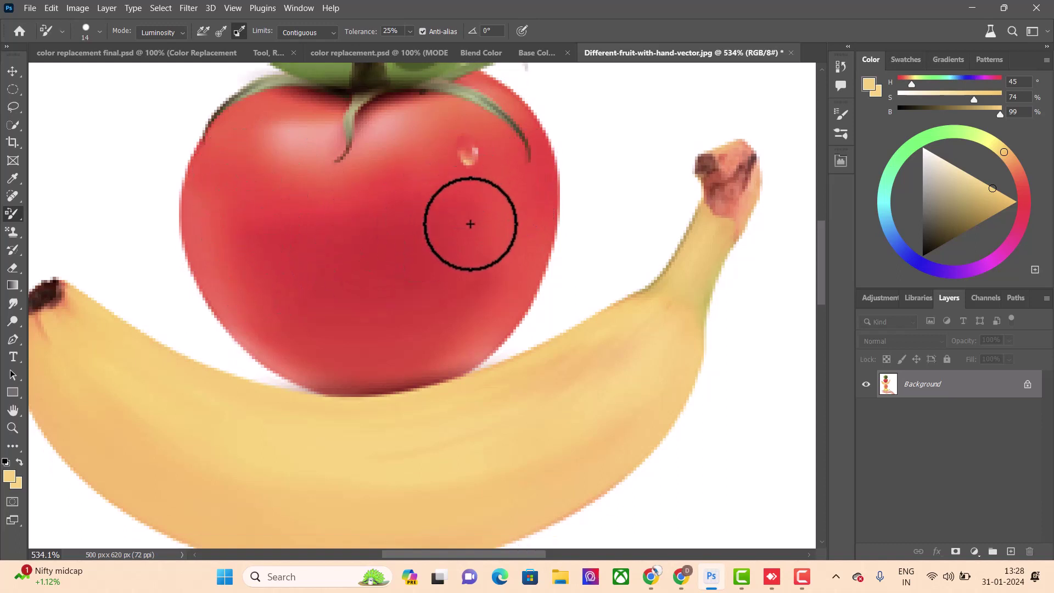
{"action": "scroll", "coordinate": [471, 221], "scroll_direction": "down", "scroll_amount": 2}
{"action": "scroll", "coordinate": [324, 442], "scroll_direction": "down", "scroll_amount": 1}
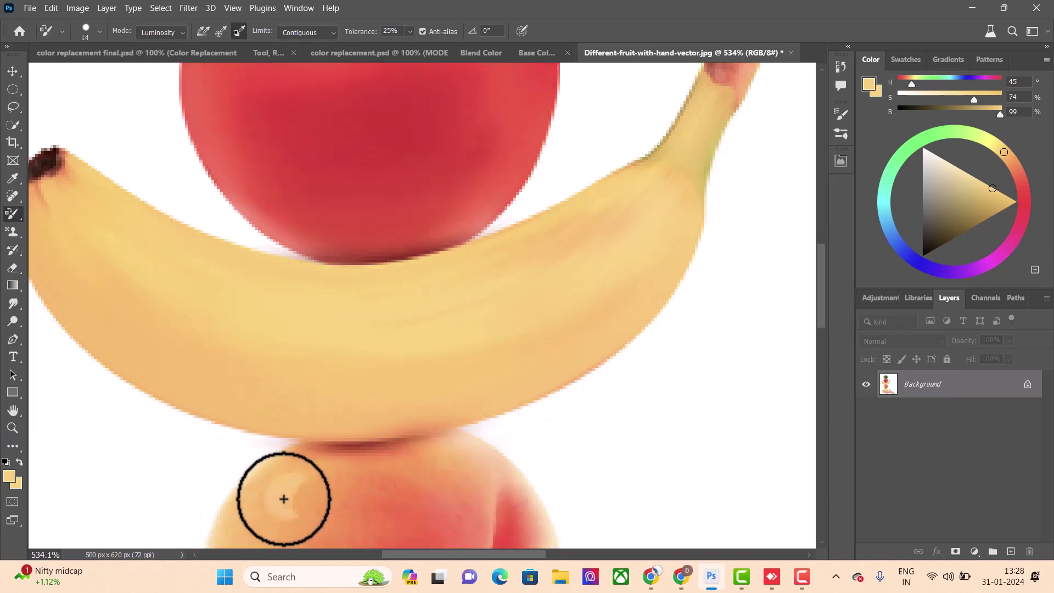
Brush pale yellow over the peach's lower edge, its left side and part of the banana.
{"action": "left_click_drag", "start_coordinate": [414, 471], "coordinate": [461, 471]}
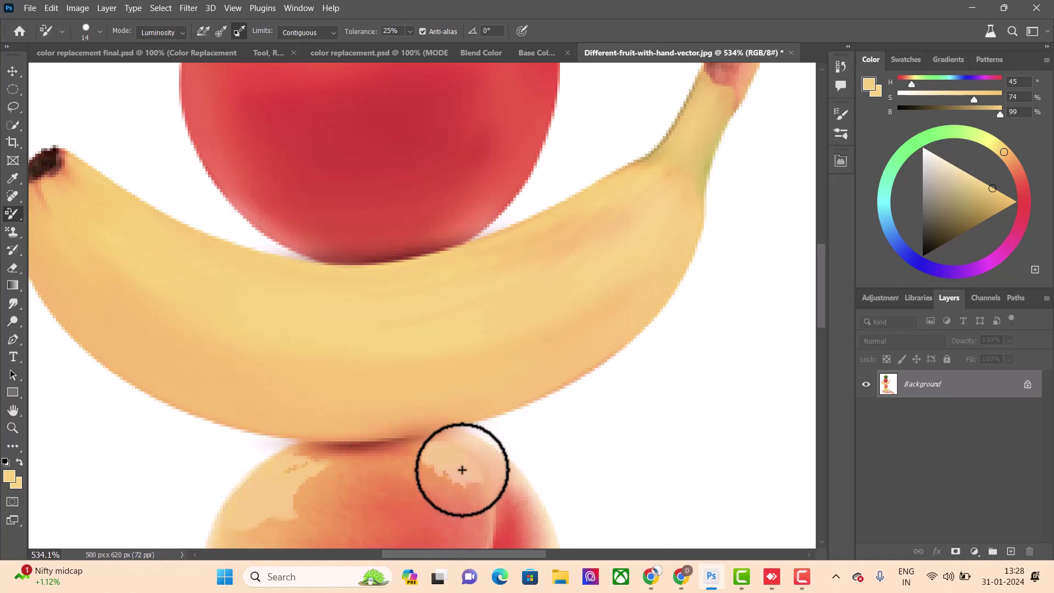
{"action": "scroll", "coordinate": [461, 471], "scroll_direction": "down", "scroll_amount": 1}
{"action": "left_click_drag", "start_coordinate": [319, 447], "coordinate": [272, 471]}
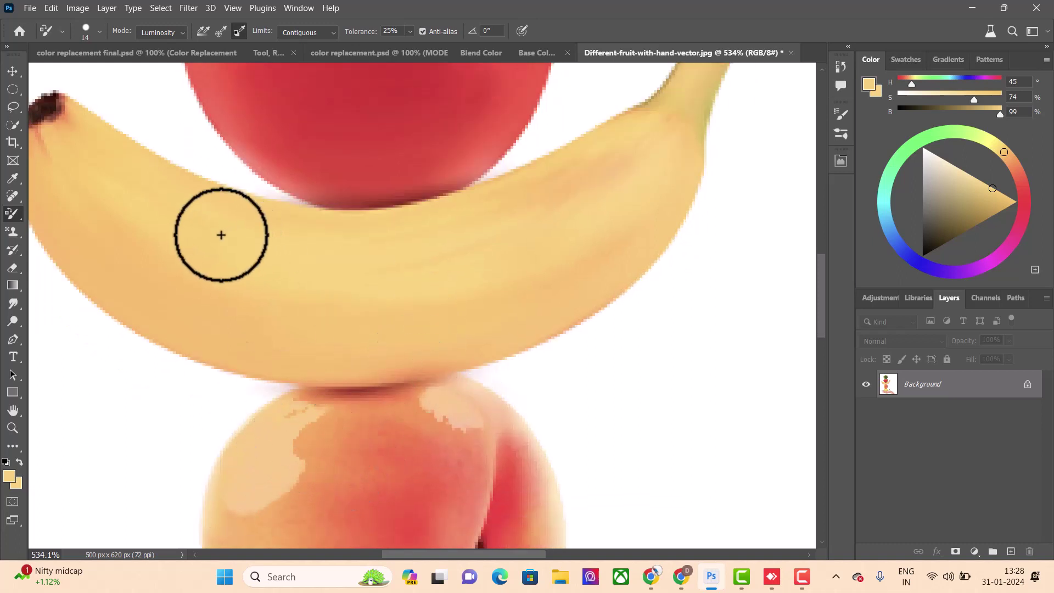
{"action": "left_click_drag", "start_coordinate": [357, 272], "coordinate": [378, 269]}
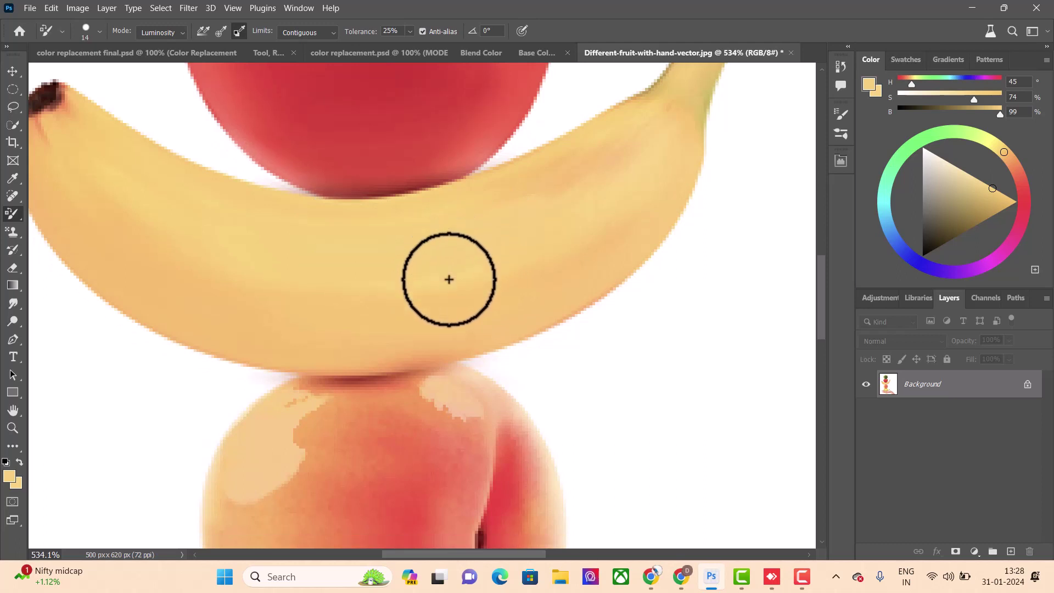
Paint a yellow stroke near the peach's crease, then undo it.
{"action": "scroll", "coordinate": [447, 280], "scroll_direction": "down", "scroll_amount": 4}
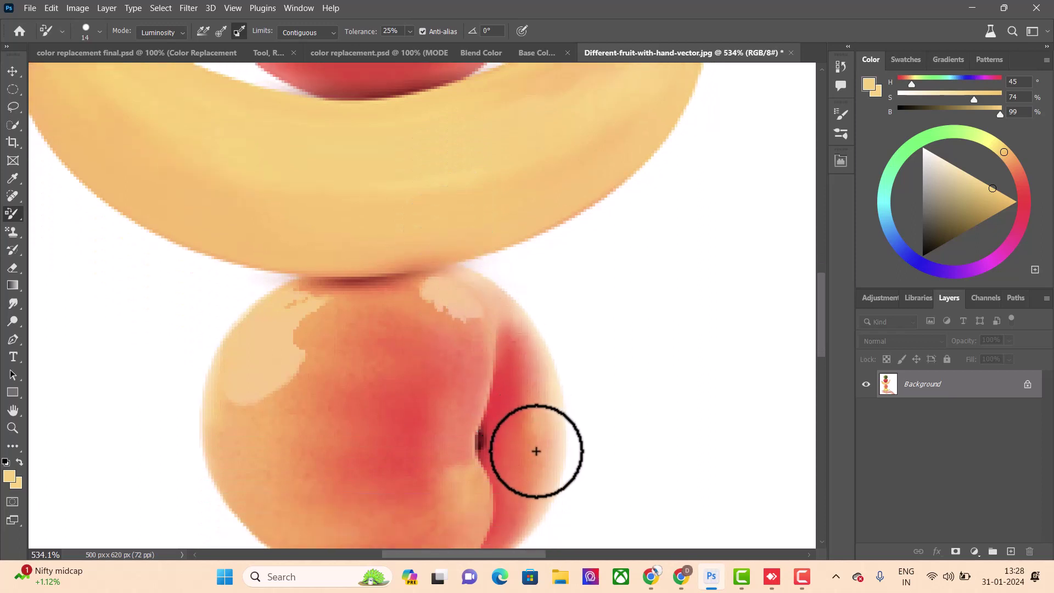
{"action": "scroll", "coordinate": [519, 467], "scroll_direction": "down", "scroll_amount": 2}
{"action": "mouse_move", "coordinate": [456, 422]}
{"action": "left_mouse_down"}
{"action": "mouse_move", "coordinate": [480, 440]}
{"action": "mouse_move", "coordinate": [446, 513]}
{"action": "mouse_move", "coordinate": [455, 487]}
{"action": "left_mouse_up"}
{"action": "scroll", "coordinate": [451, 428], "scroll_direction": "down", "scroll_amount": 2}
{"action": "key", "text": "ctrl+z"}
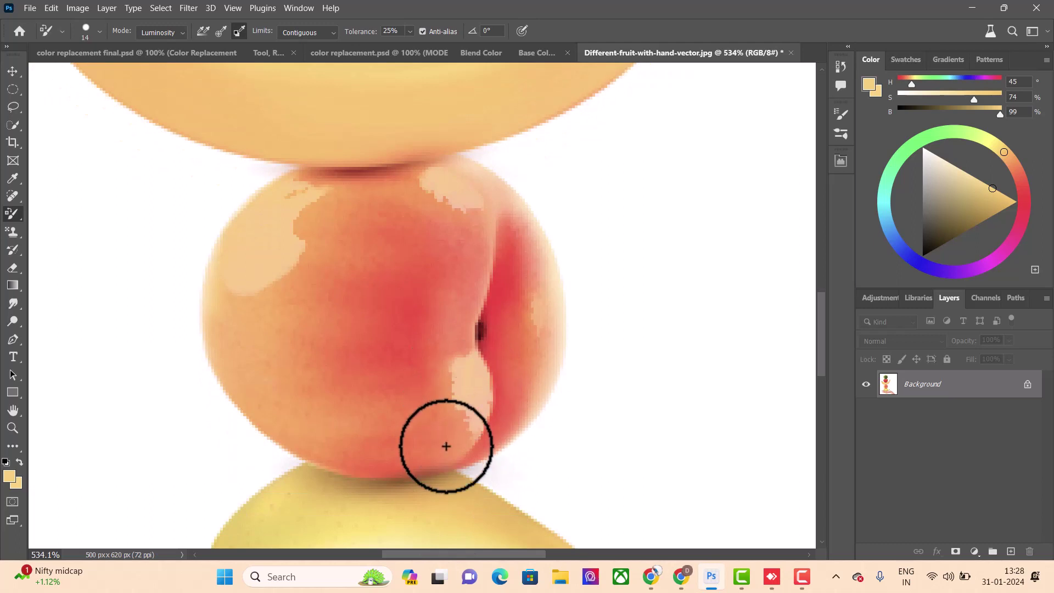
Brush one more pale yellow patch onto the peach.
{"action": "scroll", "coordinate": [356, 441], "scroll_direction": "down", "scroll_amount": 3}
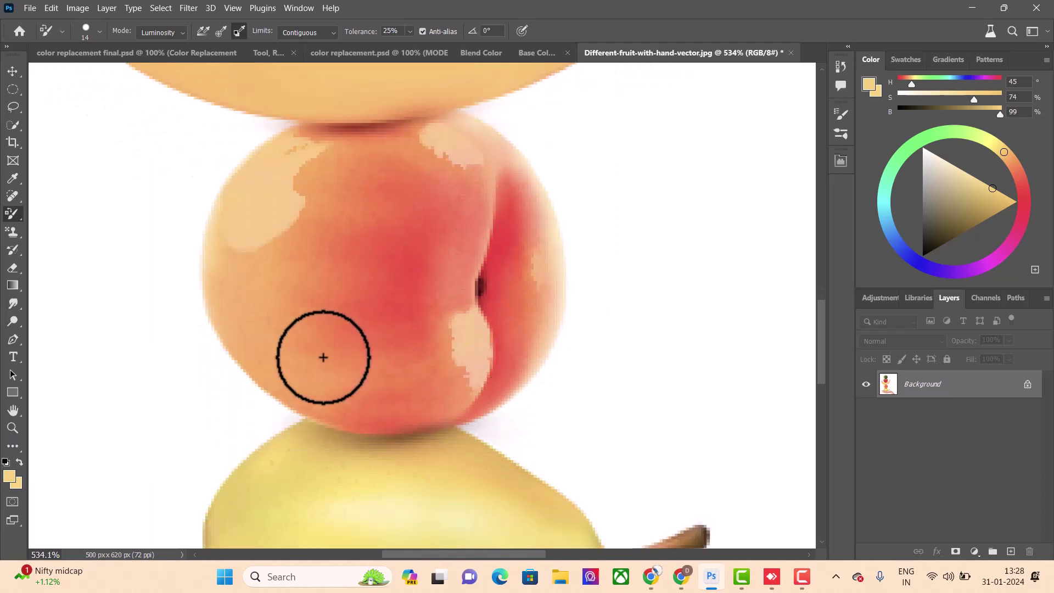
{"action": "scroll", "coordinate": [329, 384], "scroll_direction": "down", "scroll_amount": 1}
{"action": "left_click_drag", "start_coordinate": [330, 407], "coordinate": [282, 443]}
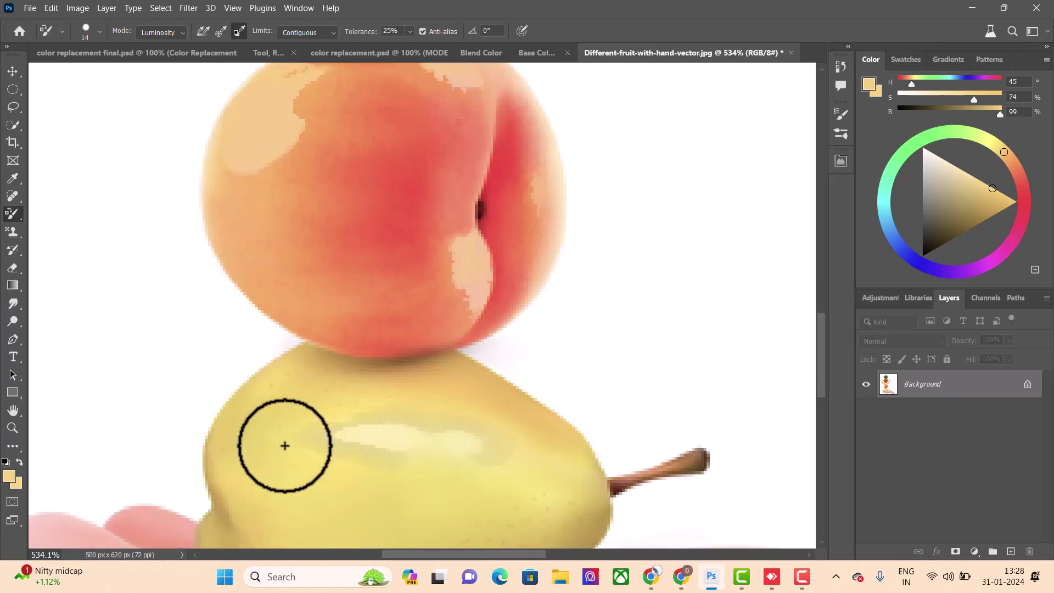
{"action": "scroll", "coordinate": [474, 431], "scroll_direction": "down", "scroll_amount": 2}
{"action": "scroll", "coordinate": [453, 381], "scroll_direction": "down", "scroll_amount": 4}
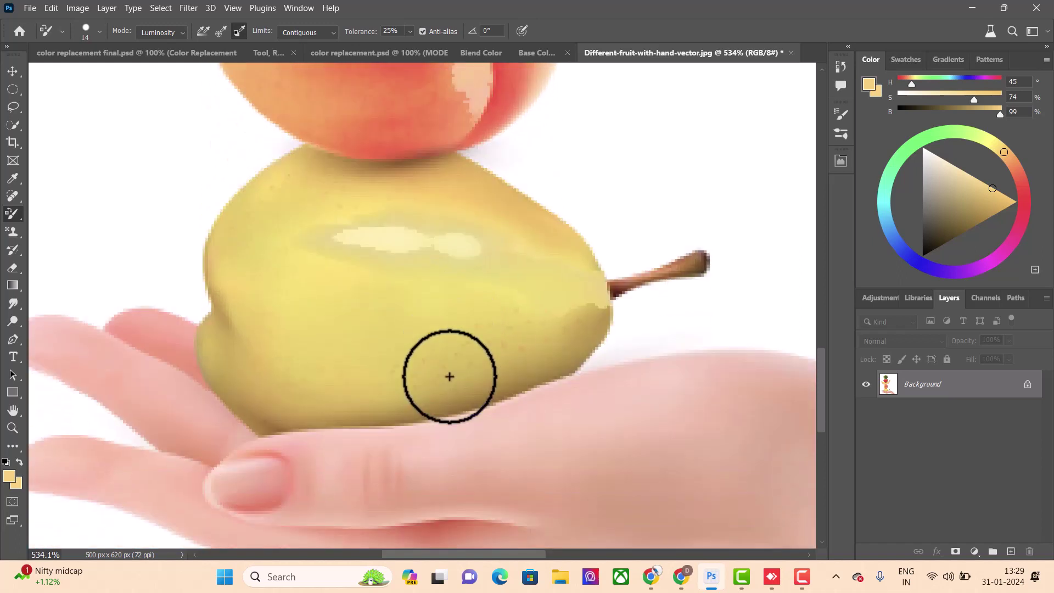
{"action": "scroll", "coordinate": [433, 242], "scroll_direction": "up", "scroll_amount": 9}
{"action": "scroll", "coordinate": [378, 123], "scroll_direction": "up", "scroll_amount": 2}
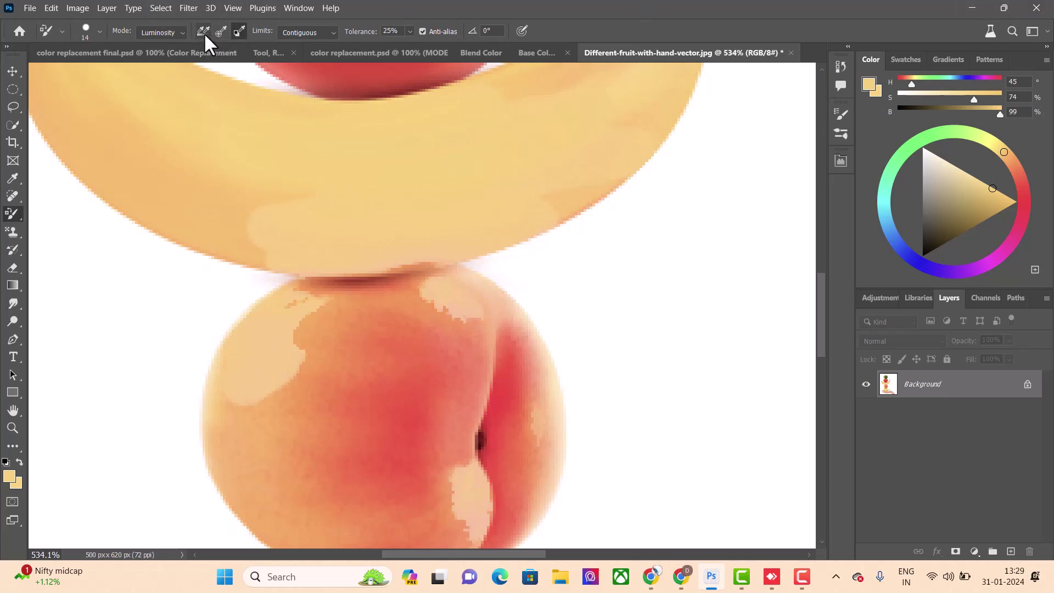
Set the Color Replacement Tool's Limits to Discontiguous.
{"action": "scroll", "coordinate": [204, 42], "scroll_direction": "up", "scroll_amount": 1}
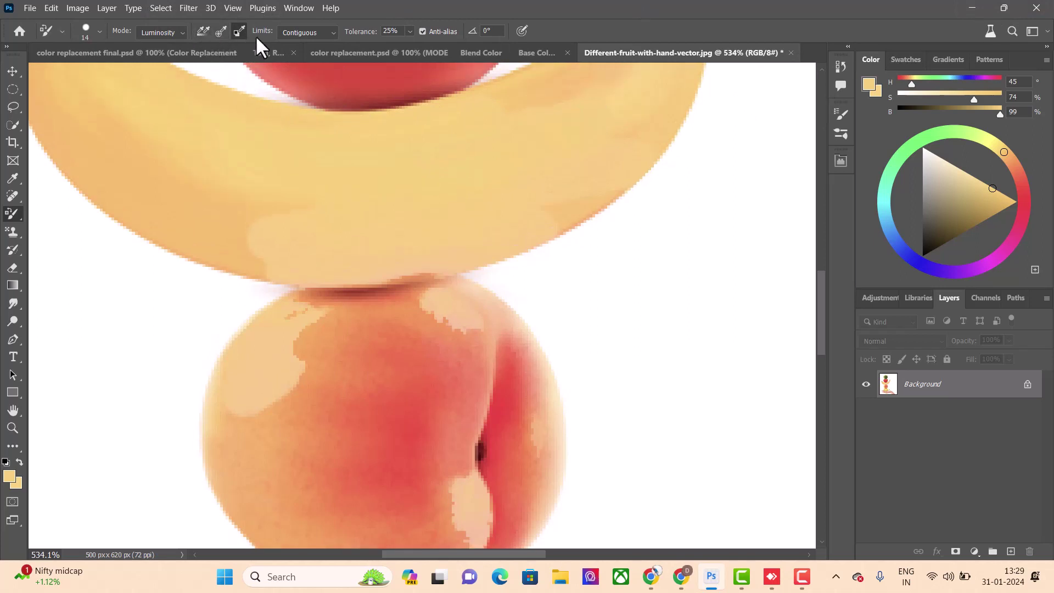
{"action": "left_click", "coordinate": [333, 34]}
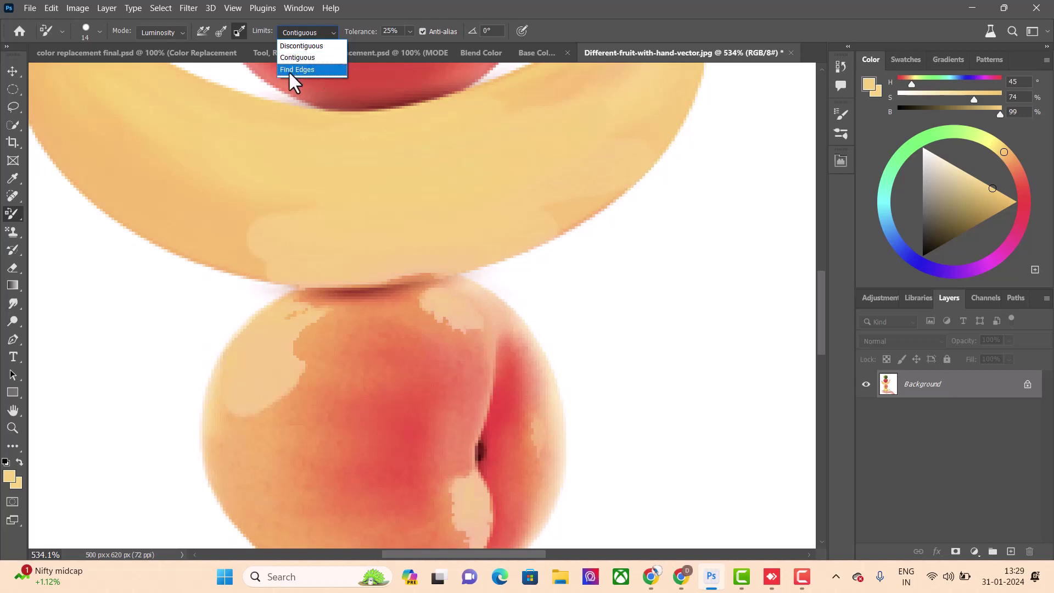
{"action": "left_click", "coordinate": [303, 47]}
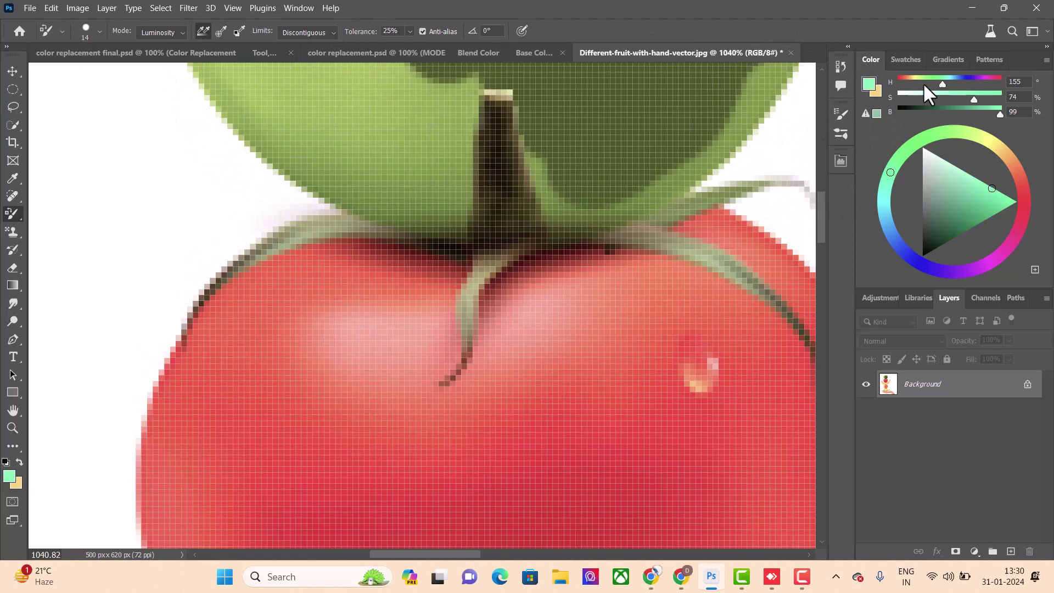
Paint light pink across the tomato's red lower area and remaining red patches.
{"action": "mouse_move", "coordinate": [611, 273]}
{"action": "left_mouse_down"}
{"action": "mouse_move", "coordinate": [527, 379]}
{"action": "mouse_move", "coordinate": [560, 310]}
{"action": "mouse_move", "coordinate": [600, 438]}
{"action": "mouse_move", "coordinate": [686, 387]}
{"action": "mouse_move", "coordinate": [704, 332]}
{"action": "mouse_move", "coordinate": [625, 308]}
{"action": "left_mouse_up"}
{"action": "mouse_move", "coordinate": [524, 333]}
{"action": "left_mouse_down"}
{"action": "mouse_move", "coordinate": [466, 417]}
{"action": "mouse_move", "coordinate": [402, 278]}
{"action": "mouse_move", "coordinate": [356, 280]}
{"action": "mouse_move", "coordinate": [292, 331]}
{"action": "mouse_move", "coordinate": [271, 299]}
{"action": "mouse_move", "coordinate": [235, 357]}
{"action": "left_mouse_up"}
{"action": "scroll", "coordinate": [286, 342], "scroll_direction": "up", "scroll_amount": 3}
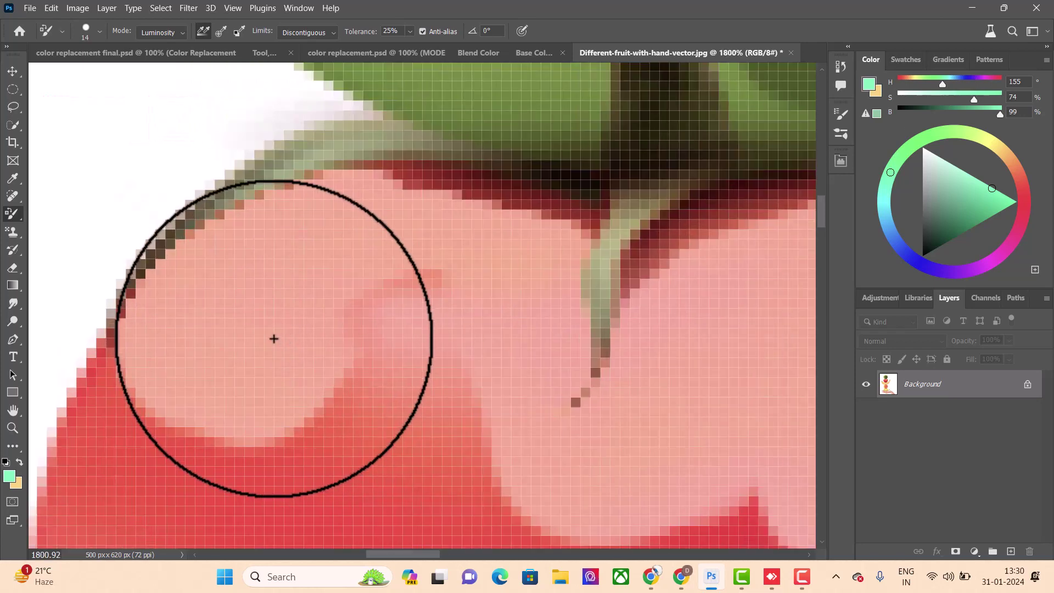
{"action": "scroll", "coordinate": [273, 336], "scroll_direction": "up", "scroll_amount": 1}
{"action": "scroll", "coordinate": [360, 287], "scroll_direction": "down", "scroll_amount": 2}
{"action": "mouse_move", "coordinate": [353, 325]}
{"action": "left_mouse_down"}
{"action": "mouse_move", "coordinate": [381, 223]}
{"action": "mouse_move", "coordinate": [412, 377]}
{"action": "mouse_move", "coordinate": [259, 275]}
{"action": "mouse_move", "coordinate": [204, 259]}
{"action": "mouse_move", "coordinate": [131, 339]}
{"action": "mouse_move", "coordinate": [202, 224]}
{"action": "left_mouse_up"}
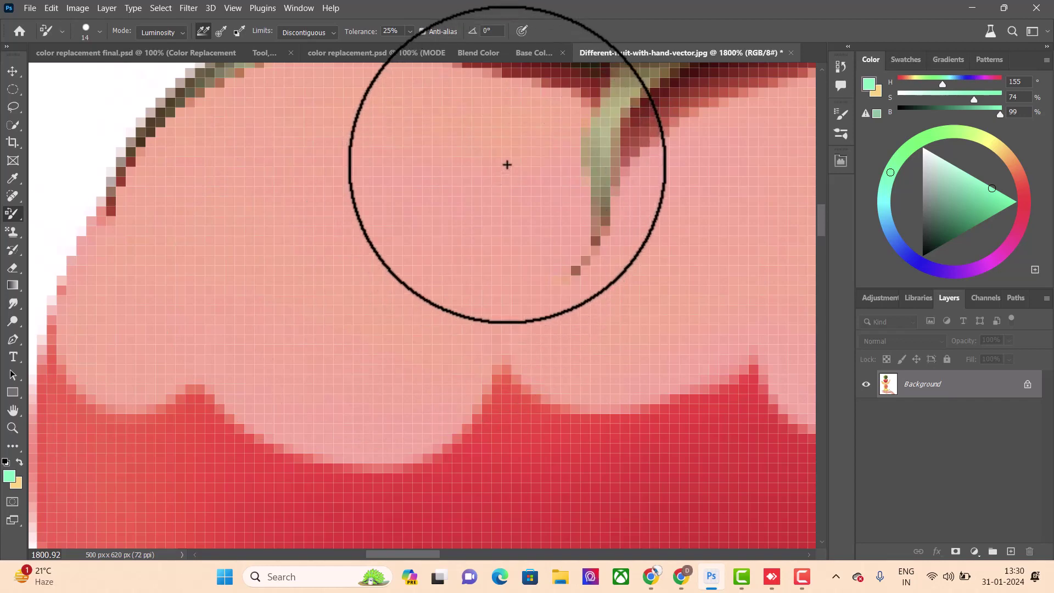
Brush a long stroke up the tomato, then undo it.
{"action": "scroll", "coordinate": [433, 241], "scroll_direction": "up", "scroll_amount": 3}
{"action": "scroll", "coordinate": [479, 294], "scroll_direction": "down", "scroll_amount": 2}
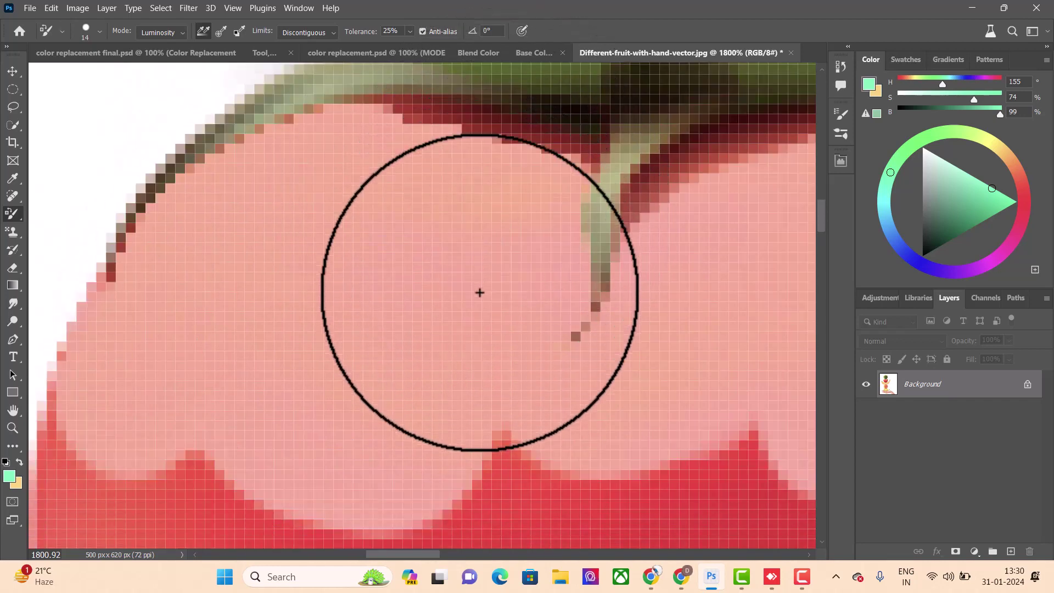
{"action": "scroll", "coordinate": [461, 289], "scroll_direction": "down", "scroll_amount": 2}
{"action": "scroll", "coordinate": [473, 235], "scroll_direction": "down", "scroll_amount": 4}
{"action": "mouse_move", "coordinate": [450, 329]}
{"action": "left_mouse_down"}
{"action": "mouse_move", "coordinate": [387, 358]}
{"action": "mouse_move", "coordinate": [306, 242]}
{"action": "mouse_move", "coordinate": [200, 280]}
{"action": "mouse_move", "coordinate": [123, 195]}
{"action": "mouse_move", "coordinate": [106, 217]}
{"action": "mouse_move", "coordinate": [94, 292]}
{"action": "mouse_move", "coordinate": [109, 370]}
{"action": "mouse_move", "coordinate": [141, 431]}
{"action": "mouse_move", "coordinate": [267, 319]}
{"action": "mouse_move", "coordinate": [502, 301]}
{"action": "mouse_move", "coordinate": [98, 160]}
{"action": "mouse_move", "coordinate": [35, 159]}
{"action": "mouse_move", "coordinate": [231, 214]}
{"action": "mouse_move", "coordinate": [207, 370]}
{"action": "mouse_move", "coordinate": [183, 219]}
{"action": "mouse_move", "coordinate": [323, 61]}
{"action": "left_mouse_up"}
{"action": "key", "text": "ctrl+z"}
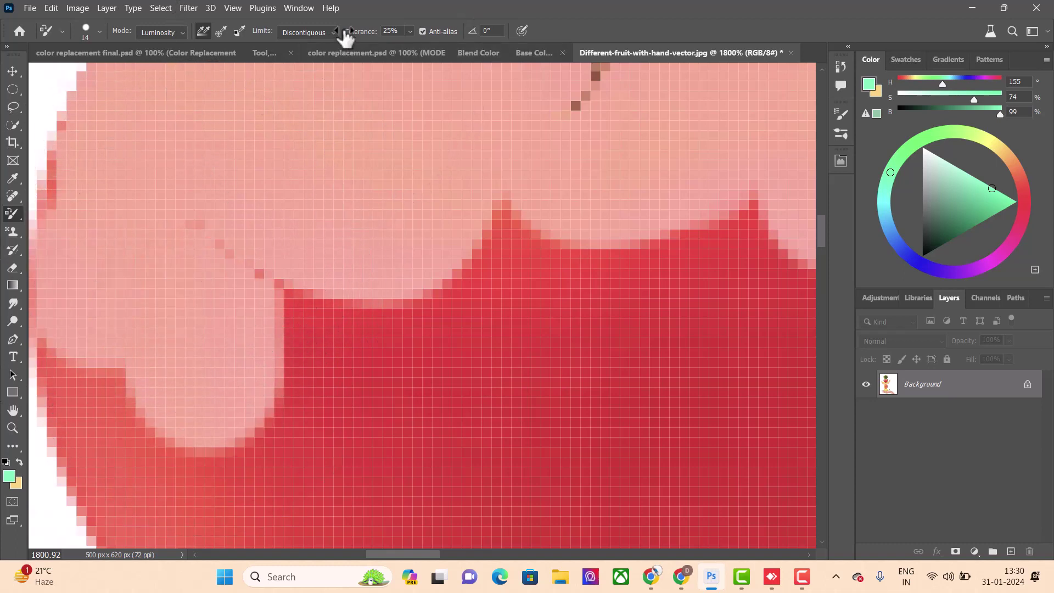
Switch Limits to Contiguous and brush light pink across the tomato's red skin.
{"action": "left_click", "coordinate": [333, 32]}
{"action": "left_click", "coordinate": [321, 59]}
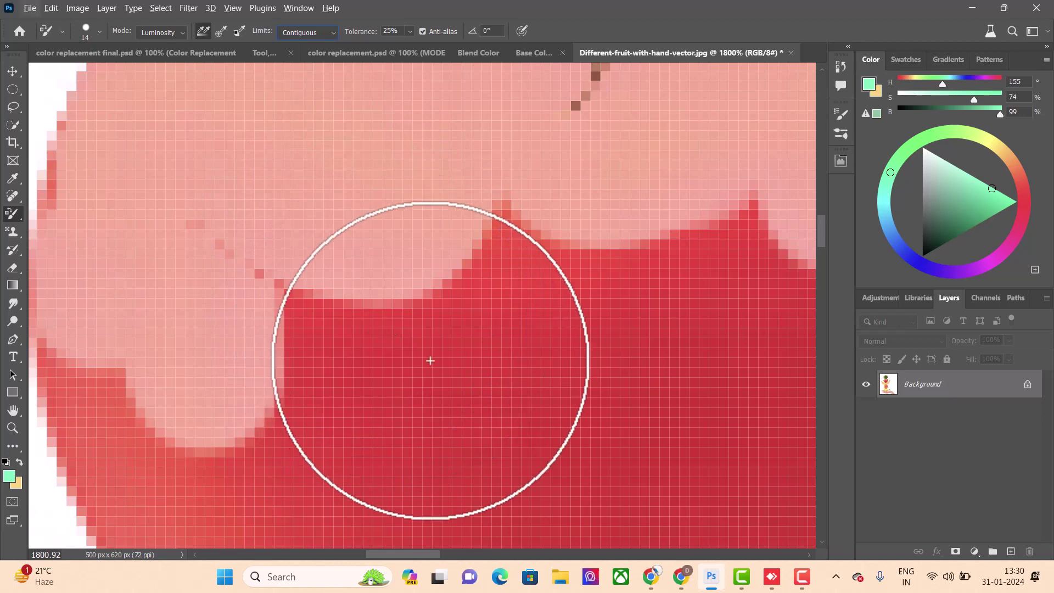
{"action": "left_click_drag", "start_coordinate": [826, 233], "coordinate": [832, 259]}
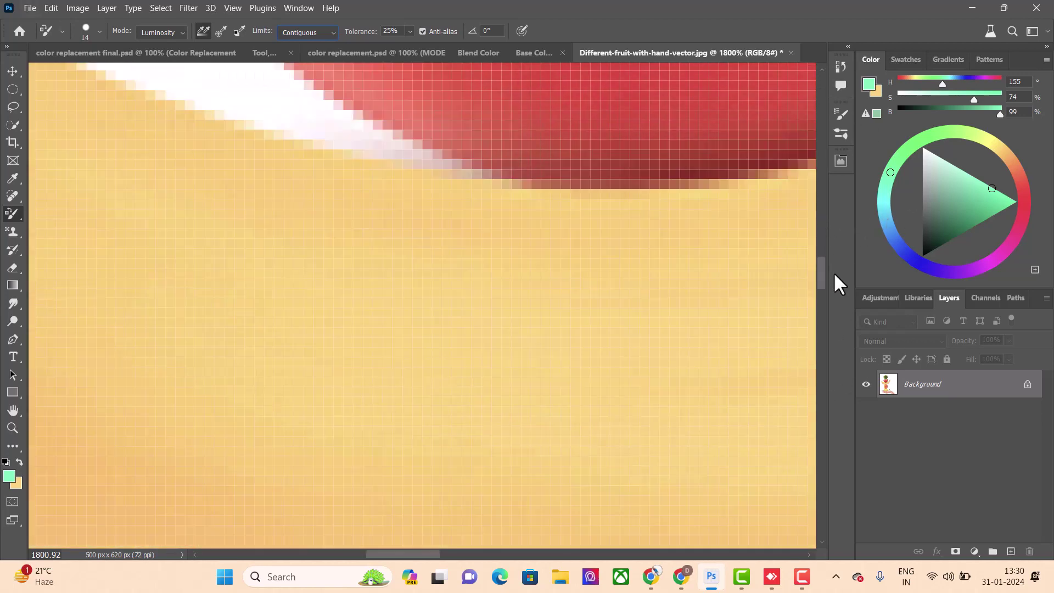
{"action": "mouse_move", "coordinate": [285, 214]}
{"action": "left_mouse_down"}
{"action": "mouse_move", "coordinate": [439, 230]}
{"action": "mouse_move", "coordinate": [316, 149]}
{"action": "mouse_move", "coordinate": [412, 153]}
{"action": "mouse_move", "coordinate": [400, 181]}
{"action": "left_mouse_up"}
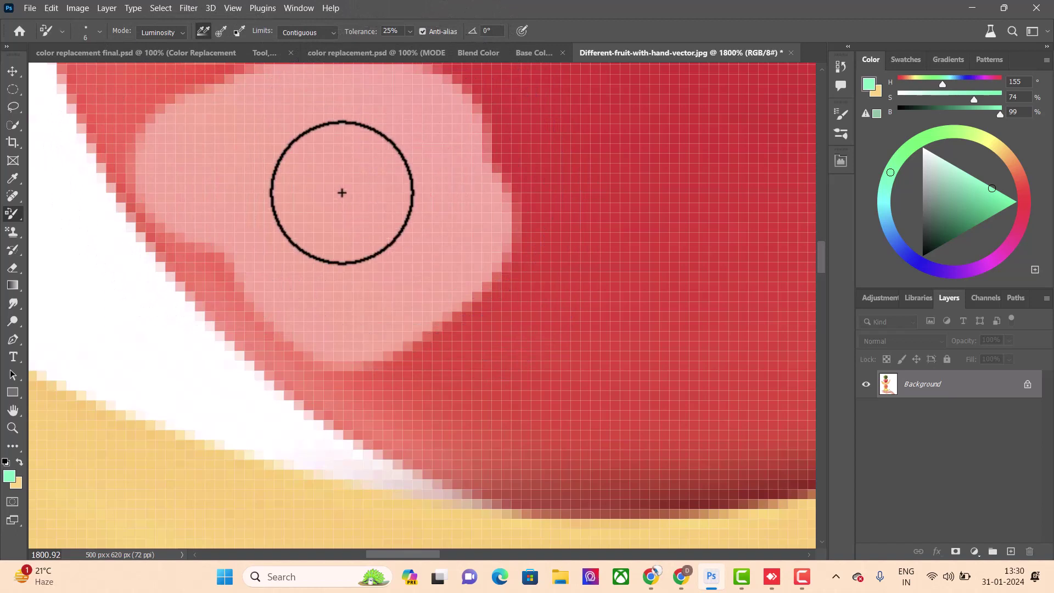
{"action": "scroll", "coordinate": [341, 193], "scroll_direction": "up", "scroll_amount": 3}
{"action": "mouse_move", "coordinate": [146, 146]}
{"action": "left_mouse_down"}
{"action": "mouse_move", "coordinate": [412, 129]}
{"action": "mouse_move", "coordinate": [459, 93]}
{"action": "mouse_move", "coordinate": [650, 195]}
{"action": "mouse_move", "coordinate": [651, 278]}
{"action": "mouse_move", "coordinate": [320, 376]}
{"action": "left_mouse_up"}
{"action": "mouse_move", "coordinate": [248, 352]}
{"action": "left_mouse_down"}
{"action": "mouse_move", "coordinate": [153, 176]}
{"action": "mouse_move", "coordinate": [141, 207]}
{"action": "mouse_move", "coordinate": [122, 94]}
{"action": "left_mouse_up"}
Paint pink over the tomato's red top edge, the red bar's end and dark specks.
{"action": "scroll", "coordinate": [346, 126], "scroll_direction": "up", "scroll_amount": 3}
{"action": "mouse_move", "coordinate": [346, 127]}
{"action": "left_mouse_down"}
{"action": "mouse_move", "coordinate": [353, 181]}
{"action": "mouse_move", "coordinate": [616, 256]}
{"action": "mouse_move", "coordinate": [593, 313]}
{"action": "left_mouse_up"}
{"action": "mouse_move", "coordinate": [504, 310]}
{"action": "left_mouse_down"}
{"action": "mouse_move", "coordinate": [539, 266]}
{"action": "mouse_move", "coordinate": [532, 230]}
{"action": "mouse_move", "coordinate": [452, 244]}
{"action": "left_mouse_up"}
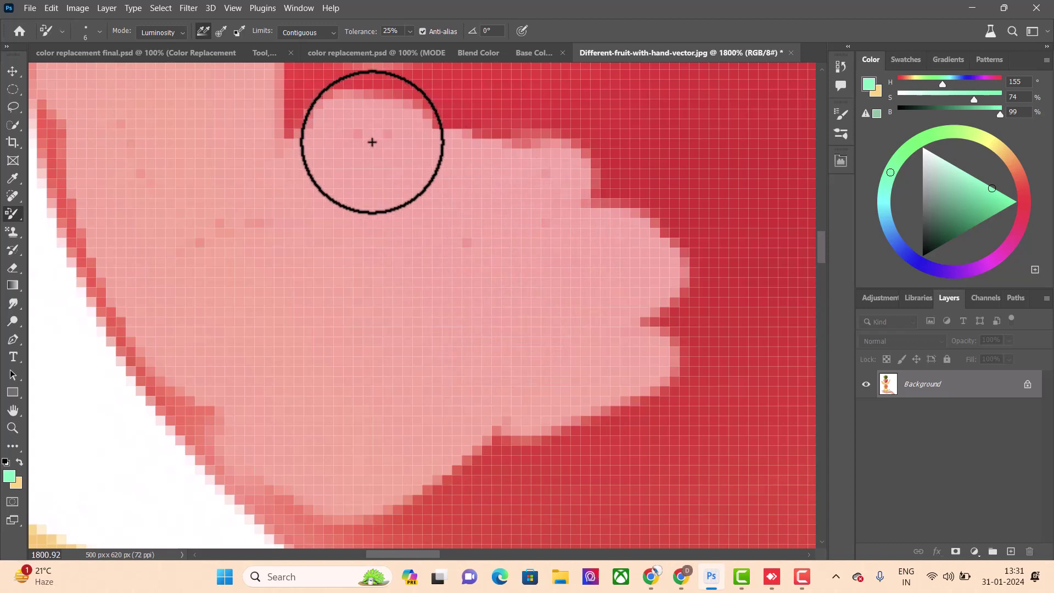
{"action": "scroll", "coordinate": [369, 151], "scroll_direction": "up", "scroll_amount": 2}
{"action": "mouse_move", "coordinate": [370, 151]}
{"action": "left_mouse_down"}
{"action": "mouse_move", "coordinate": [302, 177]}
{"action": "mouse_move", "coordinate": [308, 146]}
{"action": "mouse_move", "coordinate": [287, 115]}
{"action": "mouse_move", "coordinate": [249, 104]}
{"action": "mouse_move", "coordinate": [461, 146]}
{"action": "mouse_move", "coordinate": [280, 163]}
{"action": "mouse_move", "coordinate": [395, 155]}
{"action": "mouse_move", "coordinate": [377, 134]}
{"action": "mouse_move", "coordinate": [399, 122]}
{"action": "mouse_move", "coordinate": [473, 186]}
{"action": "mouse_move", "coordinate": [477, 214]}
{"action": "mouse_move", "coordinate": [703, 219]}
{"action": "mouse_move", "coordinate": [716, 302]}
{"action": "mouse_move", "coordinate": [480, 289]}
{"action": "mouse_move", "coordinate": [532, 133]}
{"action": "mouse_move", "coordinate": [489, 157]}
{"action": "mouse_move", "coordinate": [564, 152]}
{"action": "mouse_move", "coordinate": [588, 231]}
{"action": "mouse_move", "coordinate": [708, 187]}
{"action": "left_mouse_up"}
{"action": "scroll", "coordinate": [544, 119], "scroll_direction": "up", "scroll_amount": 3}
{"action": "mouse_move", "coordinate": [231, 102]}
{"action": "left_mouse_down"}
{"action": "mouse_move", "coordinate": [223, 129]}
{"action": "mouse_move", "coordinate": [299, 160]}
{"action": "mouse_move", "coordinate": [207, 174]}
{"action": "left_mouse_up"}
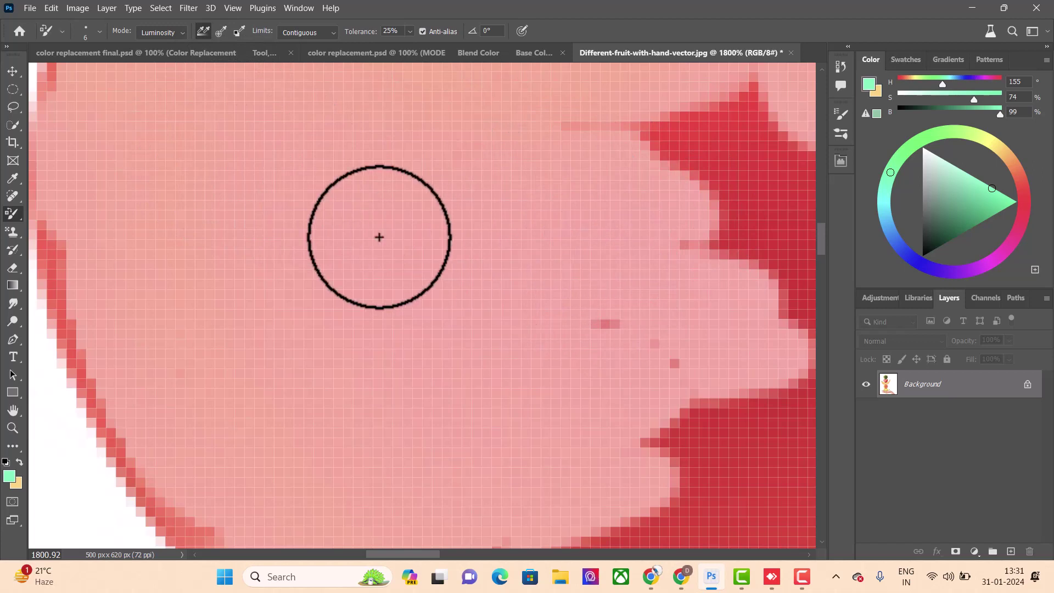
Recolour the red rim, undo the grey edge stroke, and lighten the pink-red boundary.
{"action": "scroll", "coordinate": [377, 240], "scroll_direction": "down", "scroll_amount": 3}
{"action": "scroll", "coordinate": [384, 258], "scroll_direction": "down", "scroll_amount": 5}
{"action": "scroll", "coordinate": [390, 270], "scroll_direction": "down", "scroll_amount": 2}
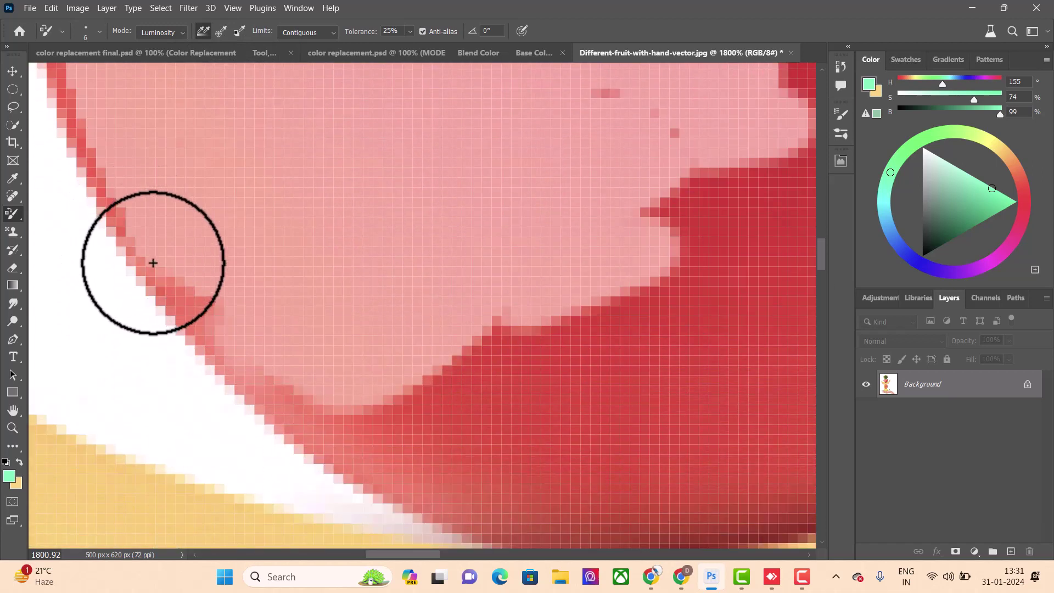
{"action": "left_click_drag", "start_coordinate": [101, 177], "coordinate": [148, 307]}
{"action": "key", "text": "ctrl+z"}
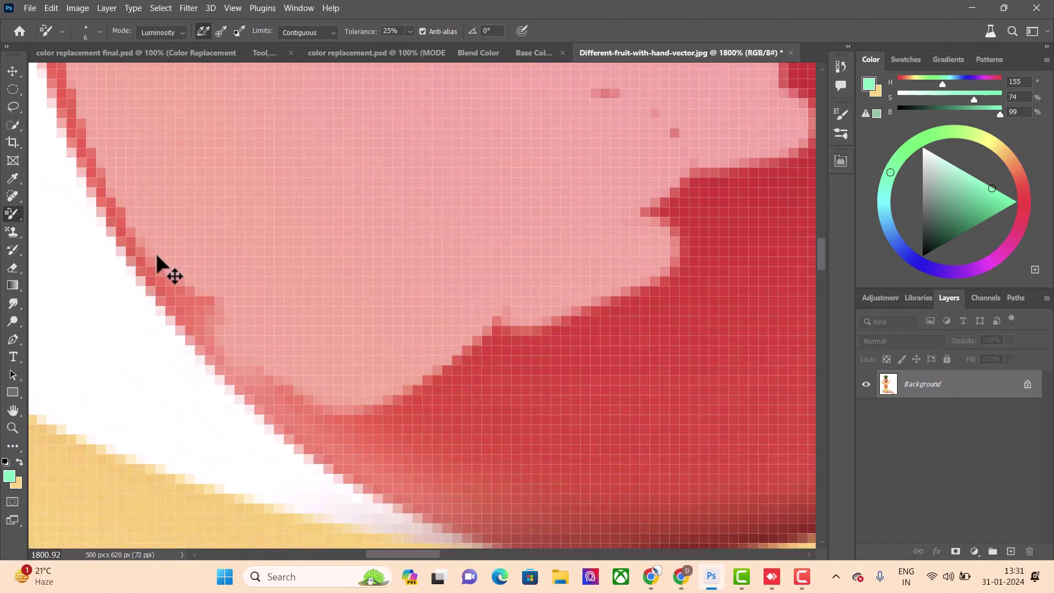
{"action": "mouse_move", "coordinate": [159, 266]}
{"action": "left_mouse_down"}
{"action": "mouse_move", "coordinate": [236, 358]}
{"action": "mouse_move", "coordinate": [318, 416]}
{"action": "mouse_move", "coordinate": [490, 335]}
{"action": "mouse_move", "coordinate": [541, 337]}
{"action": "mouse_move", "coordinate": [575, 154]}
{"action": "left_mouse_up"}
{"action": "left_click_drag", "start_coordinate": [699, 157], "coordinate": [708, 258]}
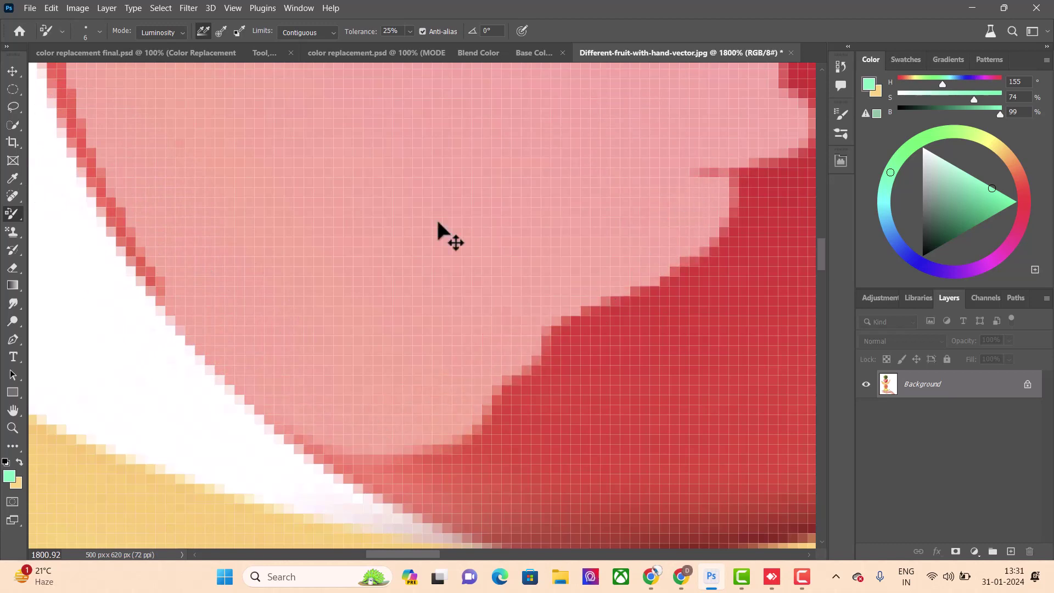
{"action": "scroll", "coordinate": [440, 235], "scroll_direction": "up", "scroll_amount": 2}
{"action": "left_click", "coordinate": [307, 32]}
Set Limits to Find Edges and sample the peach's orange-red as the replacement colour.
{"action": "left_click", "coordinate": [295, 78]}
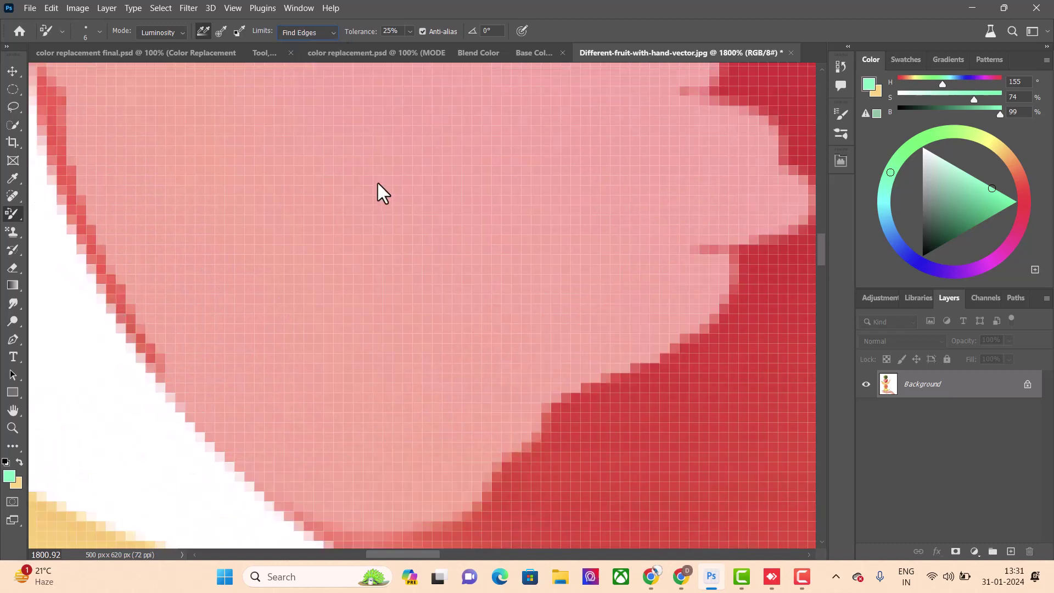
{"action": "scroll", "coordinate": [416, 210], "scroll_direction": "down", "scroll_amount": 10}
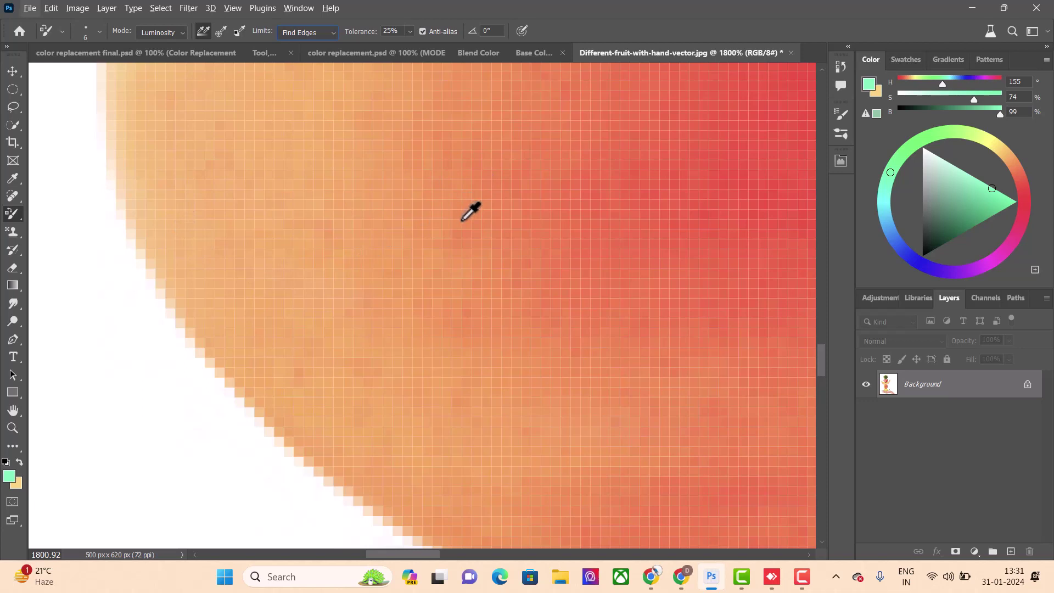
{"action": "left_click", "coordinate": [463, 216], "text": "alt"}
{"action": "scroll", "coordinate": [558, 205], "scroll_direction": "down", "scroll_amount": 5}
{"action": "scroll", "coordinate": [555, 206], "scroll_direction": "up", "scroll_amount": 3}
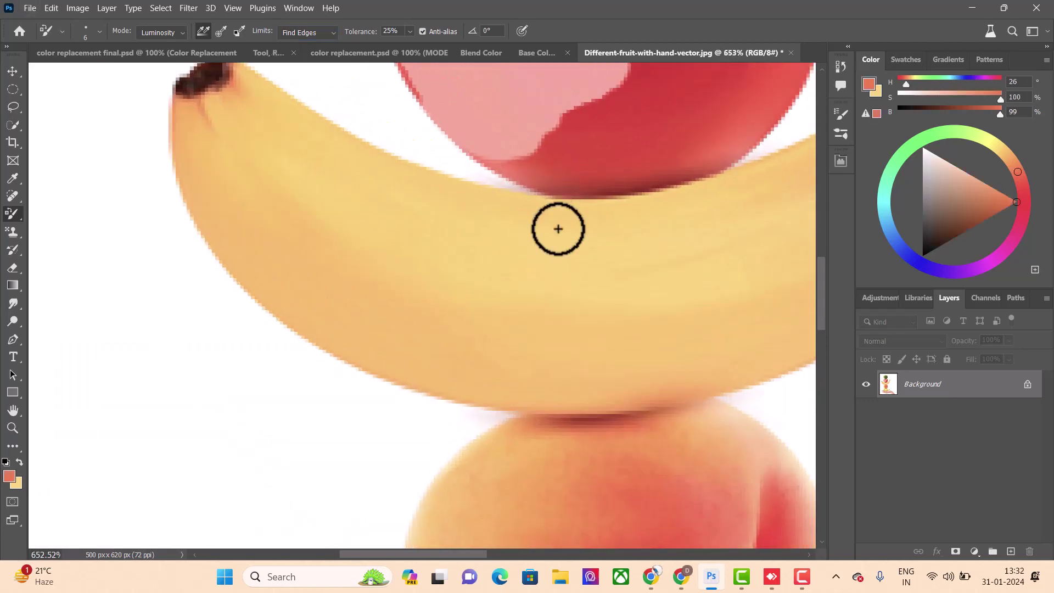
Paint a darker band along the banana's top edge, undoing and repainting a bad stroke.
{"action": "mouse_move", "coordinate": [548, 209]}
{"action": "left_mouse_down"}
{"action": "mouse_move", "coordinate": [725, 174]}
{"action": "mouse_move", "coordinate": [607, 220]}
{"action": "mouse_move", "coordinate": [744, 204]}
{"action": "mouse_move", "coordinate": [579, 233]}
{"action": "mouse_move", "coordinate": [760, 221]}
{"action": "mouse_move", "coordinate": [502, 203]}
{"action": "mouse_move", "coordinate": [576, 205]}
{"action": "left_mouse_up"}
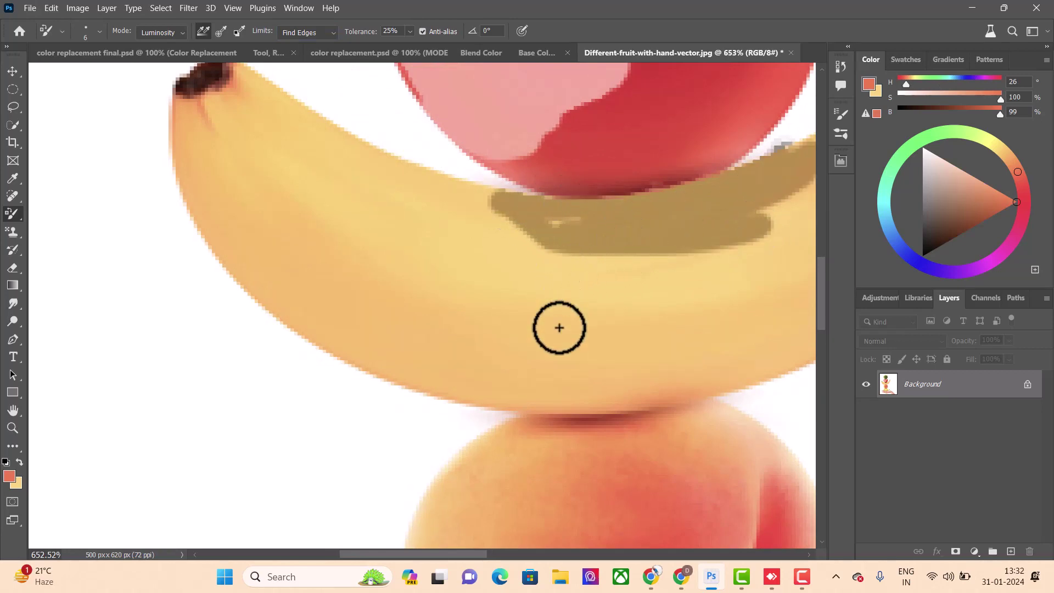
{"action": "left_click_drag", "start_coordinate": [479, 557], "coordinate": [519, 557]}
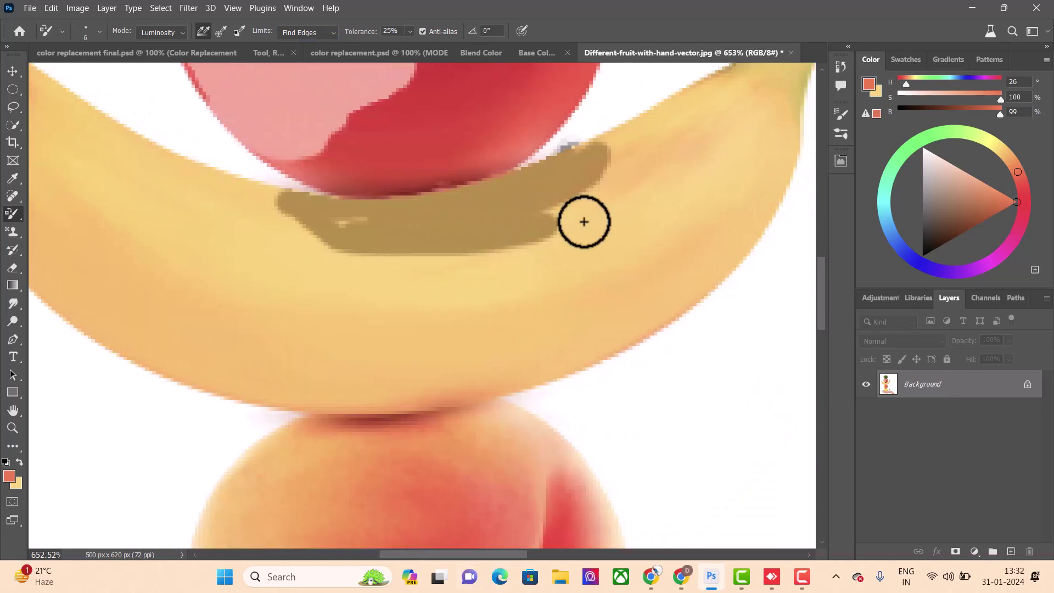
{"action": "mouse_move", "coordinate": [581, 219]}
{"action": "left_mouse_down"}
{"action": "mouse_move", "coordinate": [677, 118]}
{"action": "mouse_move", "coordinate": [530, 202]}
{"action": "left_mouse_up"}
{"action": "key", "text": "ctrl+z"}
{"action": "scroll", "coordinate": [530, 202], "scroll_direction": "up", "scroll_amount": 3}
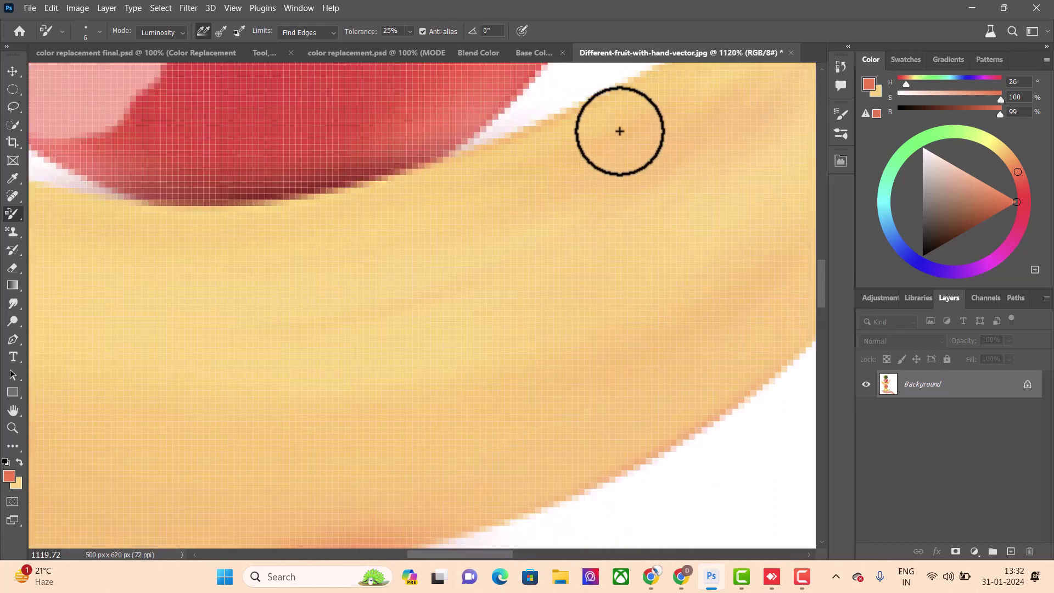
{"action": "mouse_move", "coordinate": [611, 110]}
{"action": "left_mouse_down"}
{"action": "mouse_move", "coordinate": [466, 160]}
{"action": "mouse_move", "coordinate": [567, 137]}
{"action": "mouse_move", "coordinate": [659, 97]}
{"action": "left_mouse_up"}
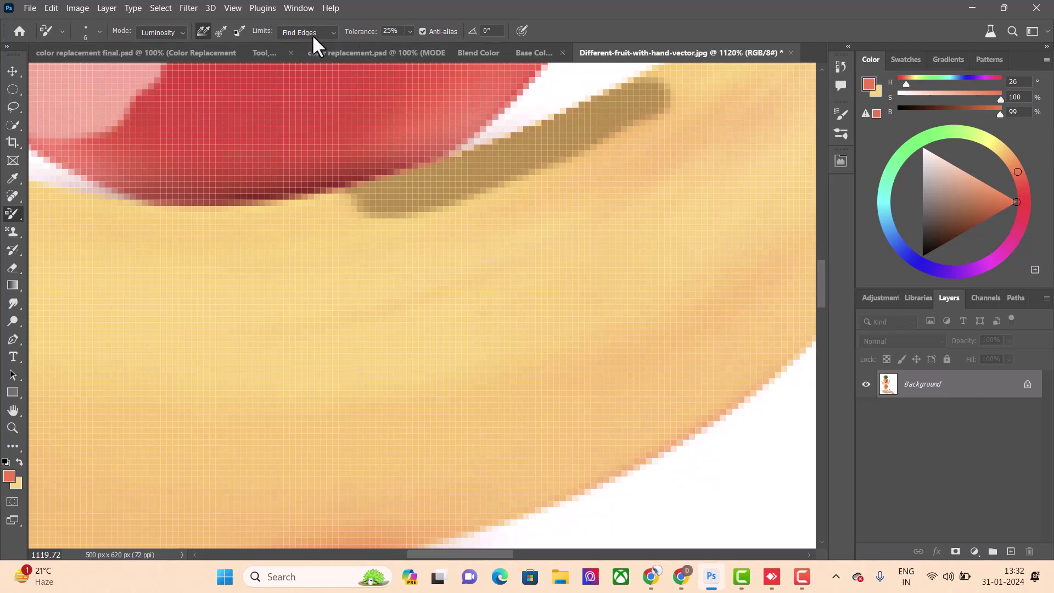
Extend the brown band toward the banana's tip, then undo the last stroke.
{"action": "scroll", "coordinate": [729, 172], "scroll_direction": "up", "scroll_amount": 2}
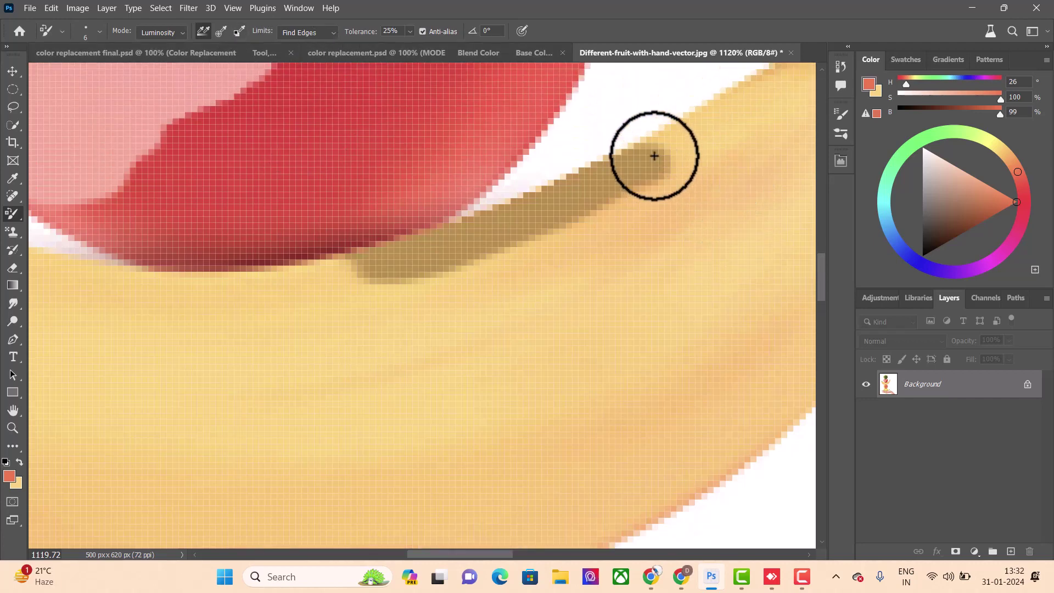
{"action": "mouse_move", "coordinate": [654, 157]}
{"action": "left_mouse_down"}
{"action": "mouse_move", "coordinate": [762, 89]}
{"action": "mouse_move", "coordinate": [725, 125]}
{"action": "mouse_move", "coordinate": [633, 167]}
{"action": "mouse_move", "coordinate": [699, 174]}
{"action": "left_mouse_up"}
{"action": "scroll", "coordinate": [703, 171], "scroll_direction": "up", "scroll_amount": 1}
{"action": "scroll", "coordinate": [707, 169], "scroll_direction": "up", "scroll_amount": 1}
{"action": "scroll", "coordinate": [664, 195], "scroll_direction": "up", "scroll_amount": 1}
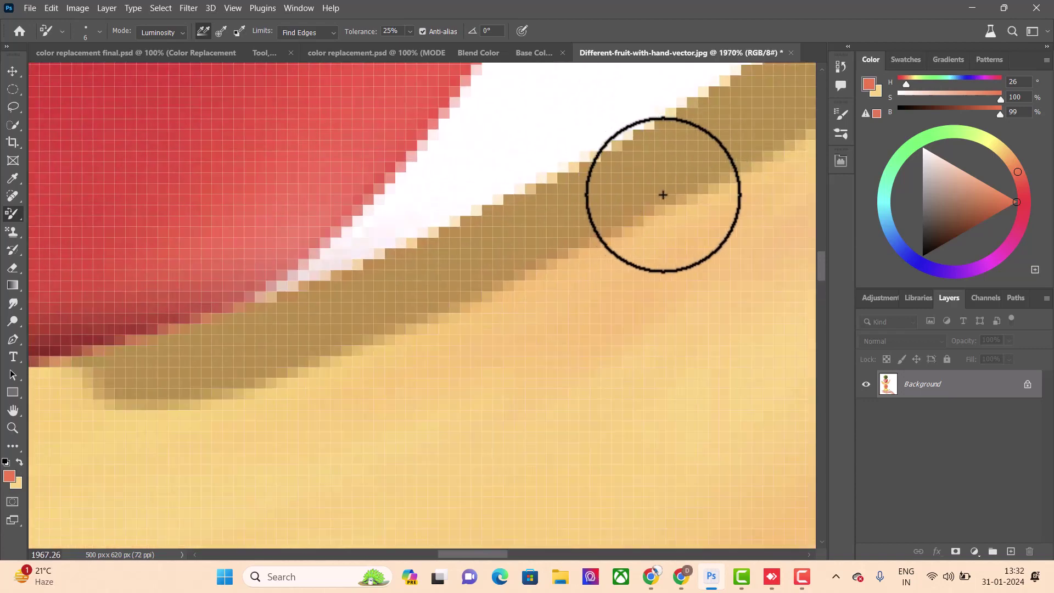
{"action": "scroll", "coordinate": [631, 200], "scroll_direction": "up", "scroll_amount": 2}
{"action": "scroll", "coordinate": [631, 199], "scroll_direction": "down", "scroll_amount": 2}
{"action": "scroll", "coordinate": [634, 195], "scroll_direction": "down", "scroll_amount": 2}
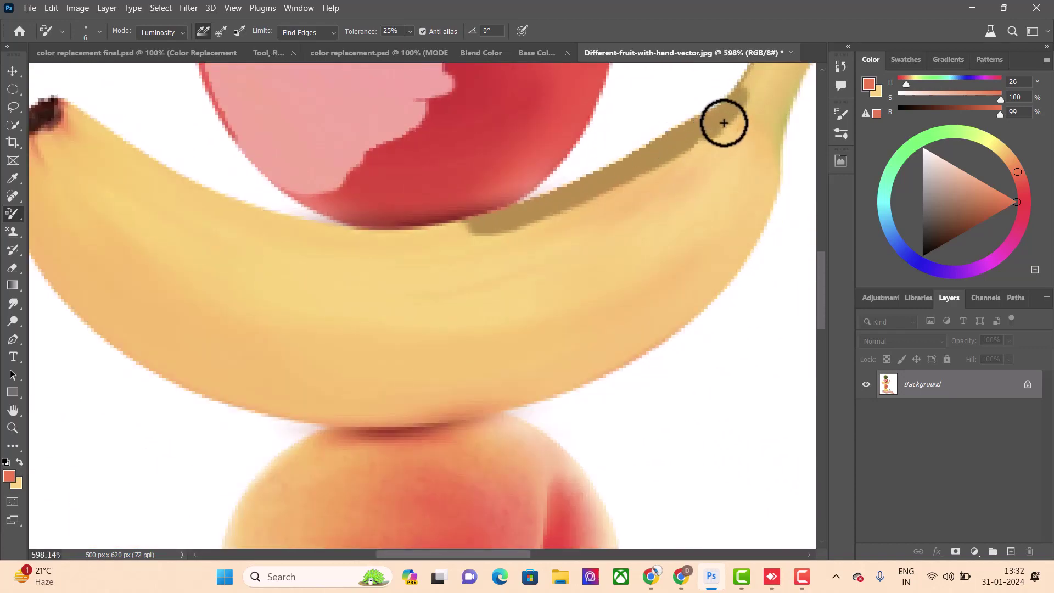
{"action": "mouse_move", "coordinate": [723, 118]}
{"action": "left_mouse_down"}
{"action": "mouse_move", "coordinate": [767, 78]}
{"action": "mouse_move", "coordinate": [673, 150]}
{"action": "mouse_move", "coordinate": [776, 134]}
{"action": "mouse_move", "coordinate": [753, 242]}
{"action": "mouse_move", "coordinate": [698, 305]}
{"action": "mouse_move", "coordinate": [654, 329]}
{"action": "mouse_move", "coordinate": [751, 172]}
{"action": "mouse_move", "coordinate": [706, 285]}
{"action": "mouse_move", "coordinate": [729, 253]}
{"action": "mouse_move", "coordinate": [718, 176]}
{"action": "mouse_move", "coordinate": [706, 212]}
{"action": "mouse_move", "coordinate": [487, 230]}
{"action": "mouse_move", "coordinate": [473, 252]}
{"action": "mouse_move", "coordinate": [697, 146]}
{"action": "mouse_move", "coordinate": [621, 225]}
{"action": "mouse_move", "coordinate": [743, 179]}
{"action": "mouse_move", "coordinate": [549, 242]}
{"action": "left_mouse_up"}
{"action": "key", "text": "ctrl+z"}
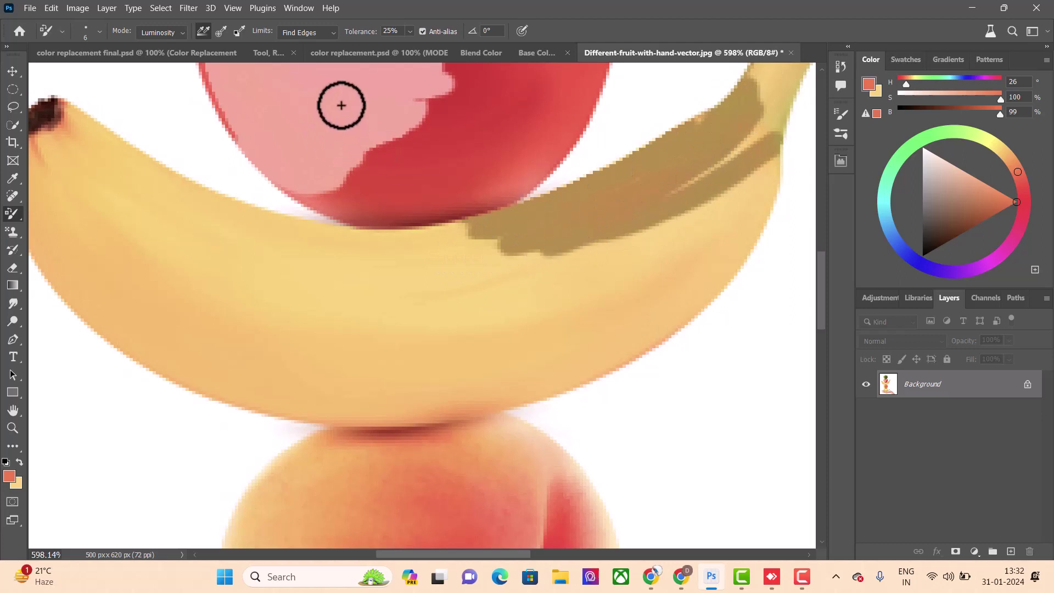
{"action": "left_click", "coordinate": [301, 33]}
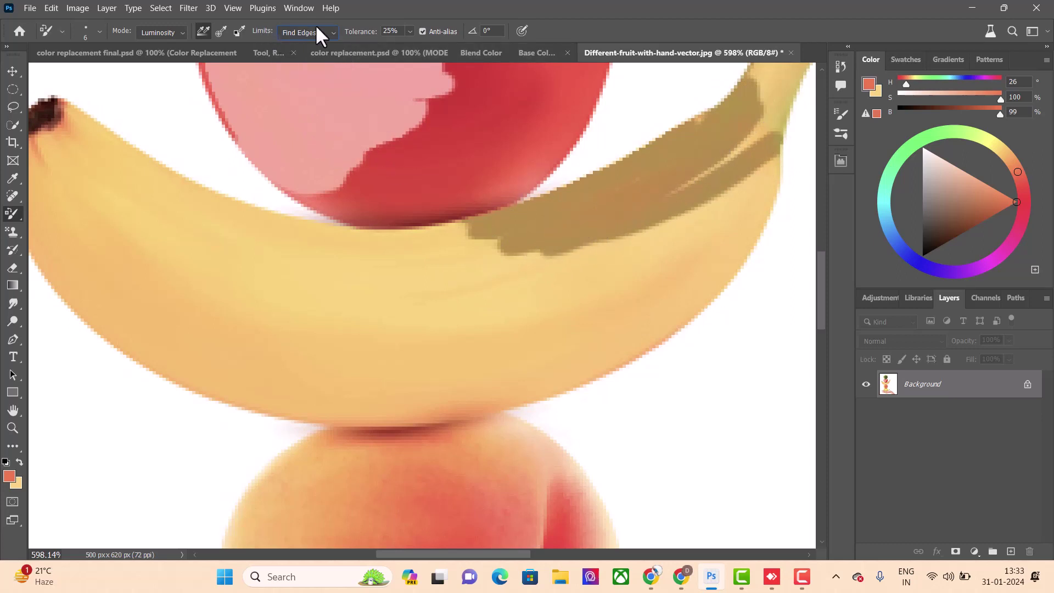
{"action": "left_click", "coordinate": [409, 31]}
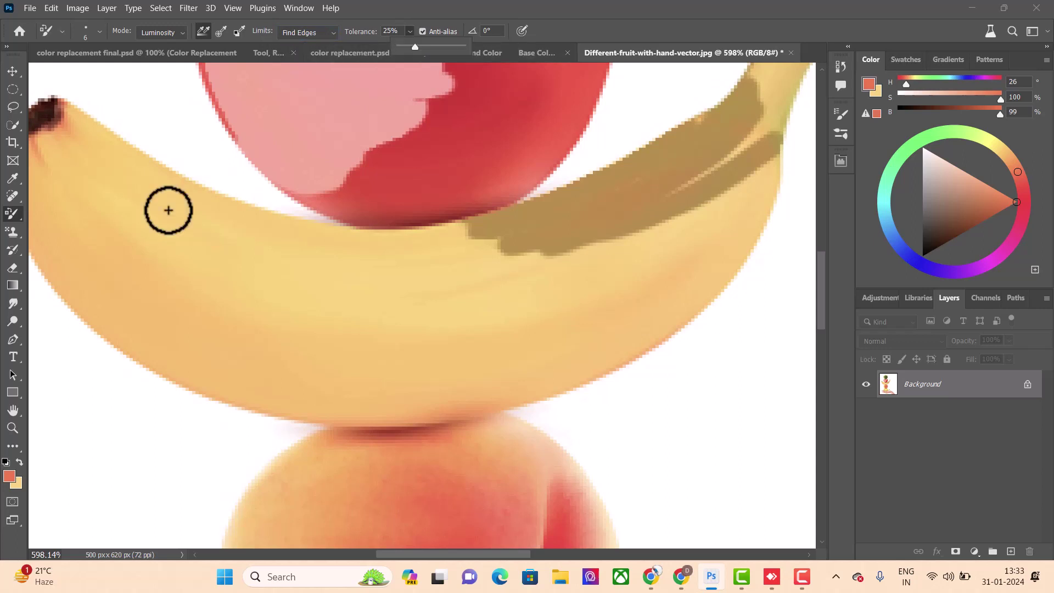